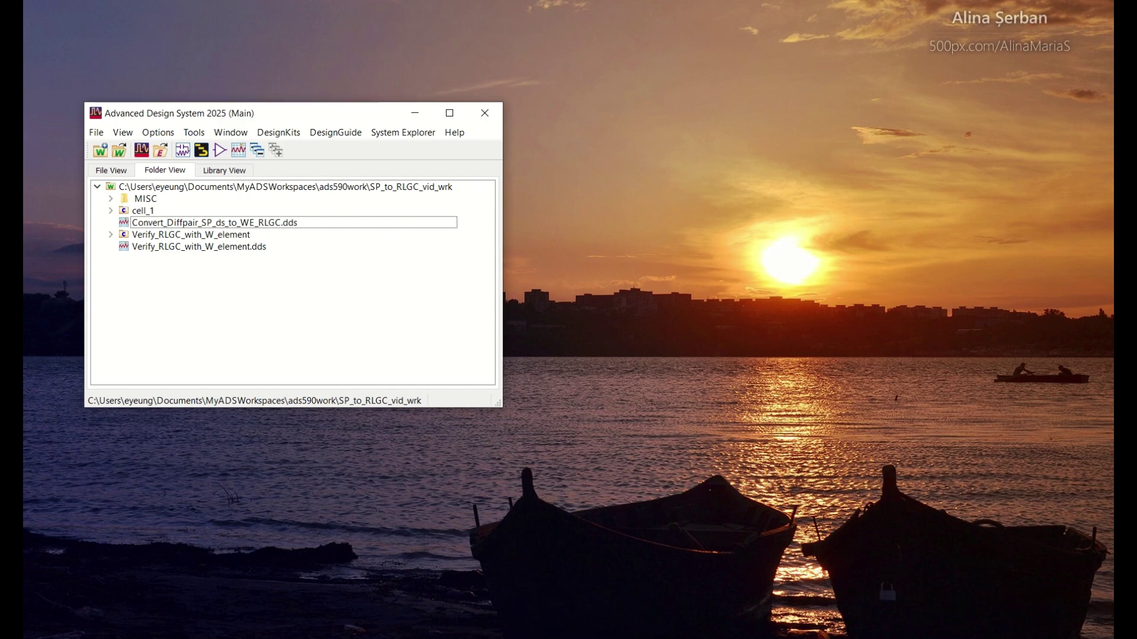
# - Open the cell_1 schematic from the project window
pyautogui.moveTo(284, 111); pyautogui.dragTo(286, 92)
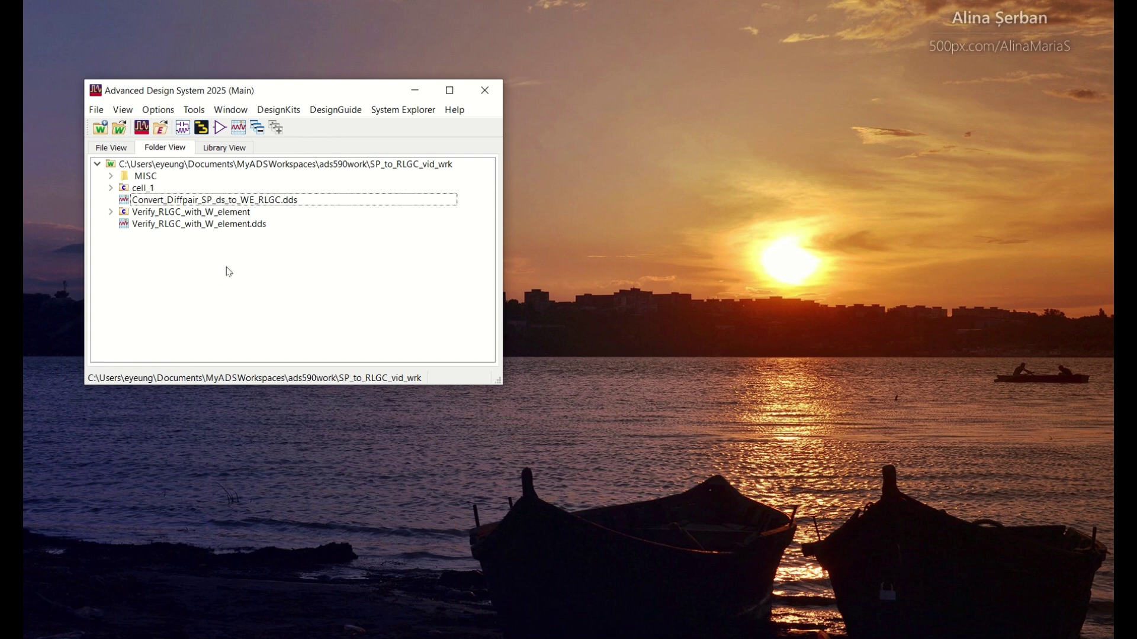
pyautogui.click(110, 188)
pyautogui.doubleClick(171, 202)
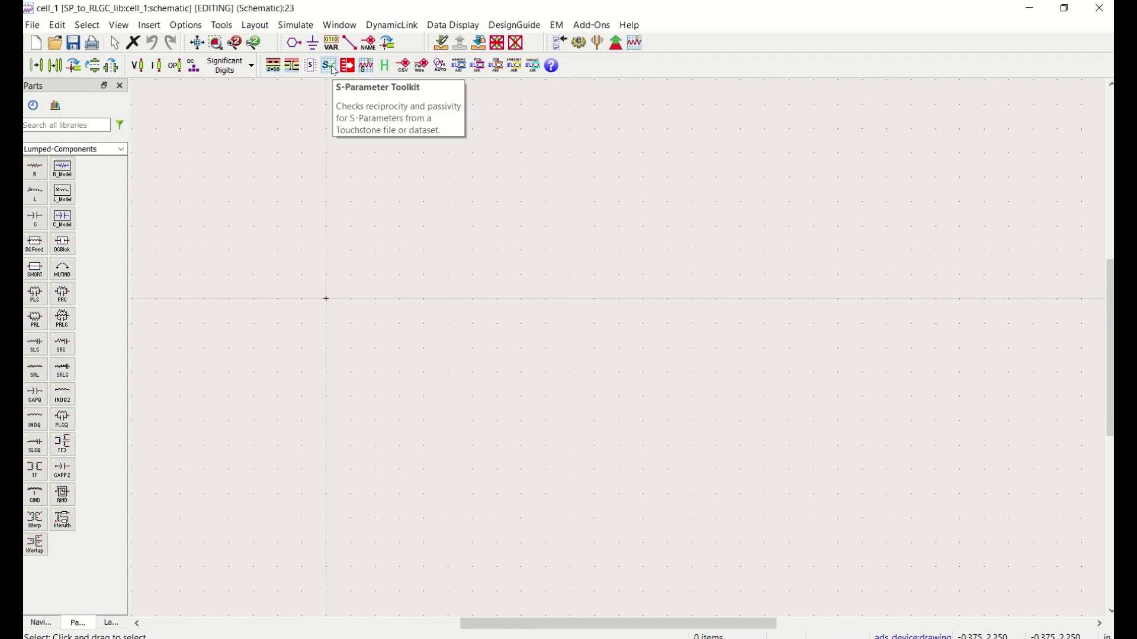
# - Load Diff_pair_TL_single_ended.s4p into the S-Parameter Toolkit and enlarge its window
pyautogui.click(329, 65)
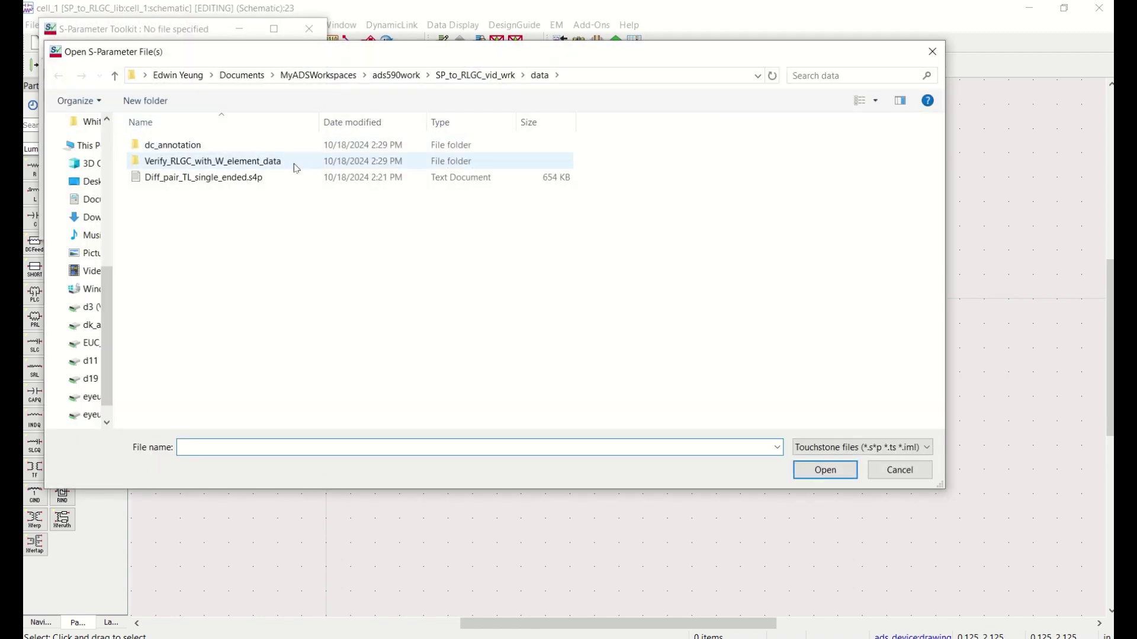
pyautogui.click(254, 180)
pyautogui.click(818, 469)
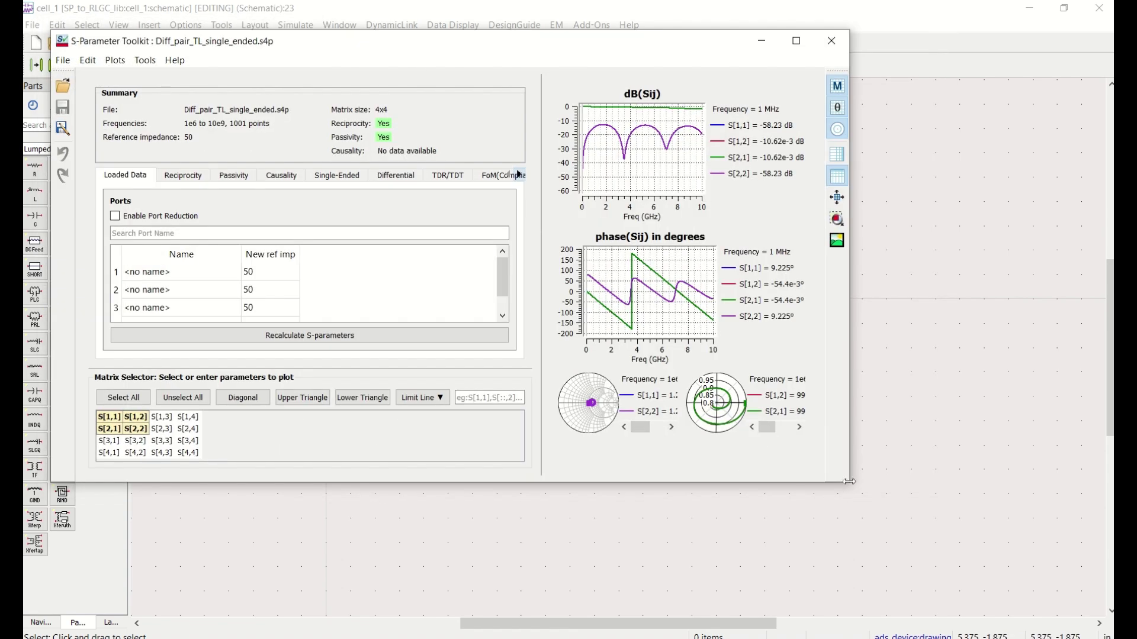
pyautogui.moveTo(849, 482); pyautogui.dragTo(1083, 600)
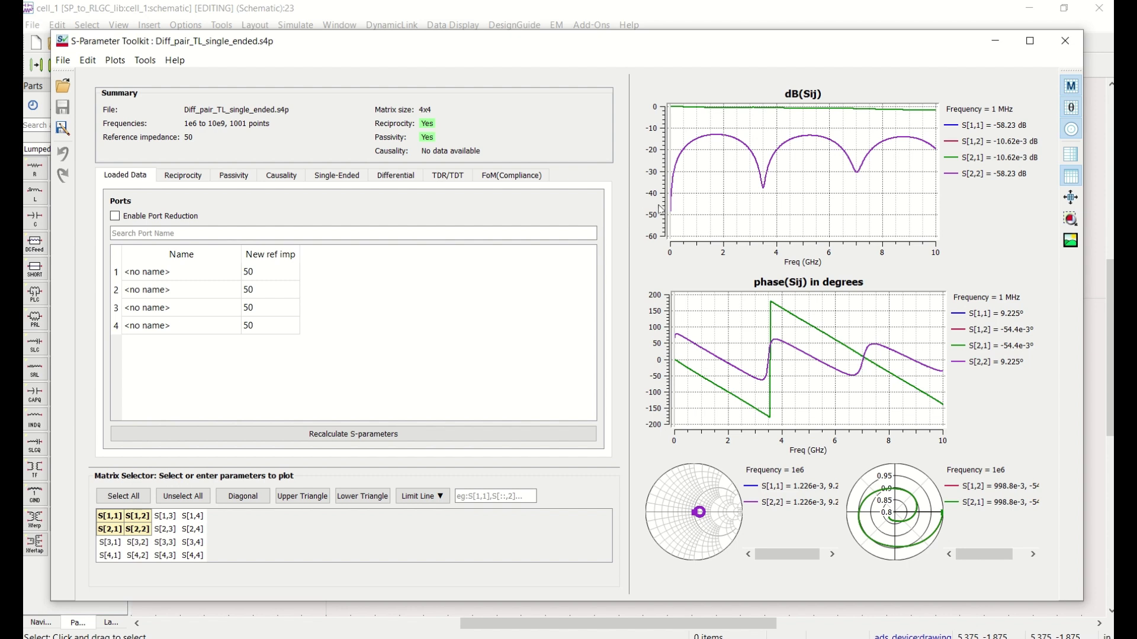
# - Close the toolkit and open Diff_pair_TL_single_ended.s4p in the S-Parameter Viewer
pyautogui.click(1063, 46)
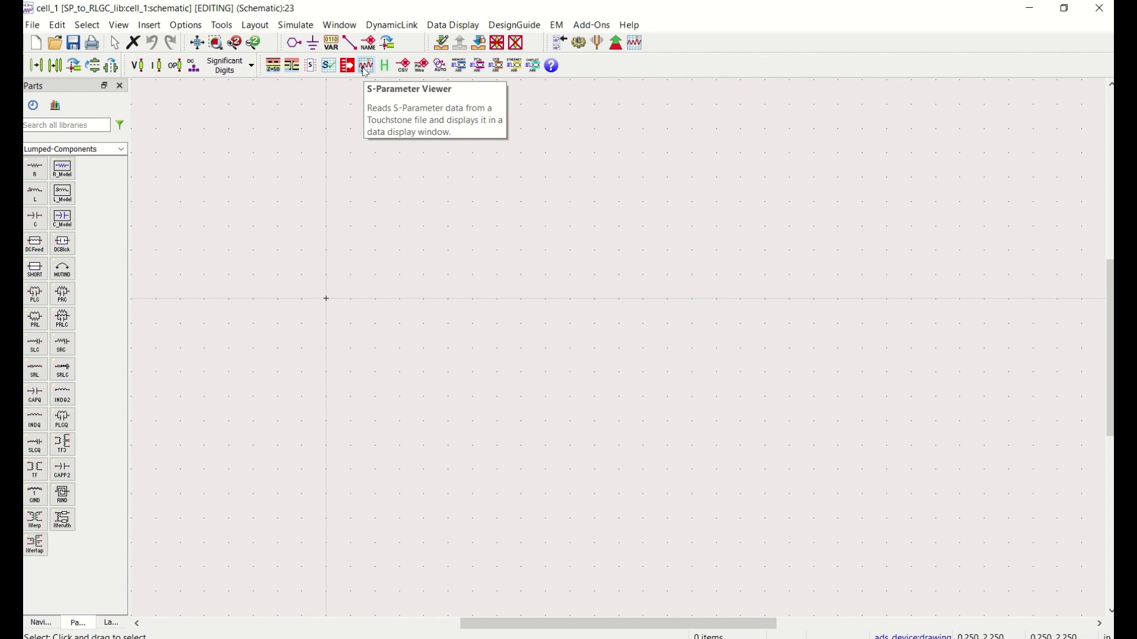
pyautogui.click(366, 67)
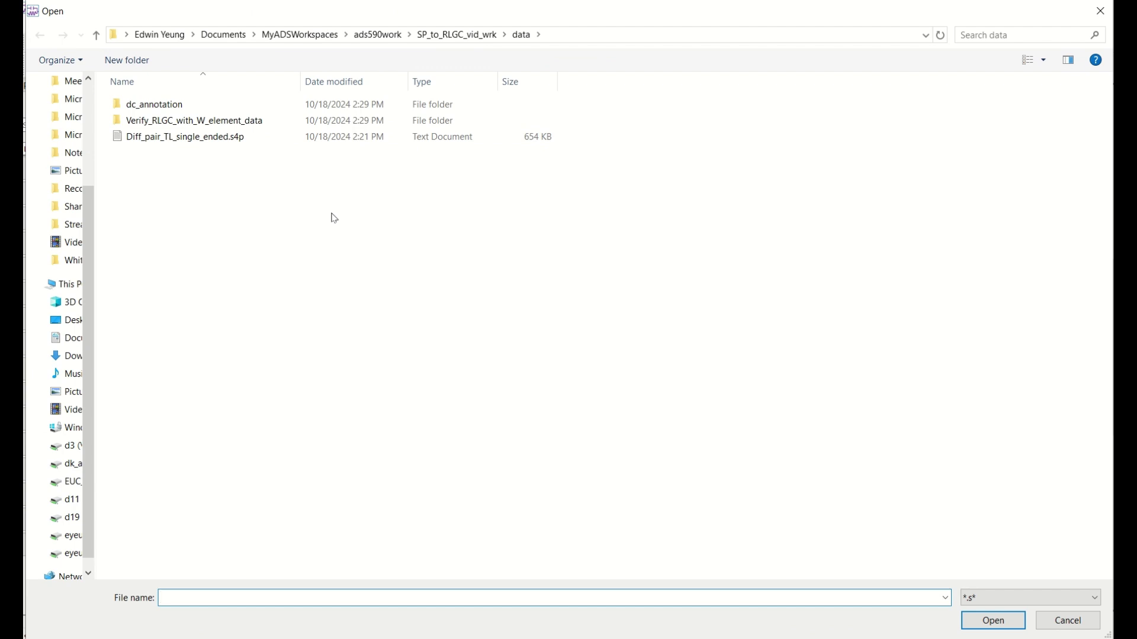
pyautogui.click(172, 141)
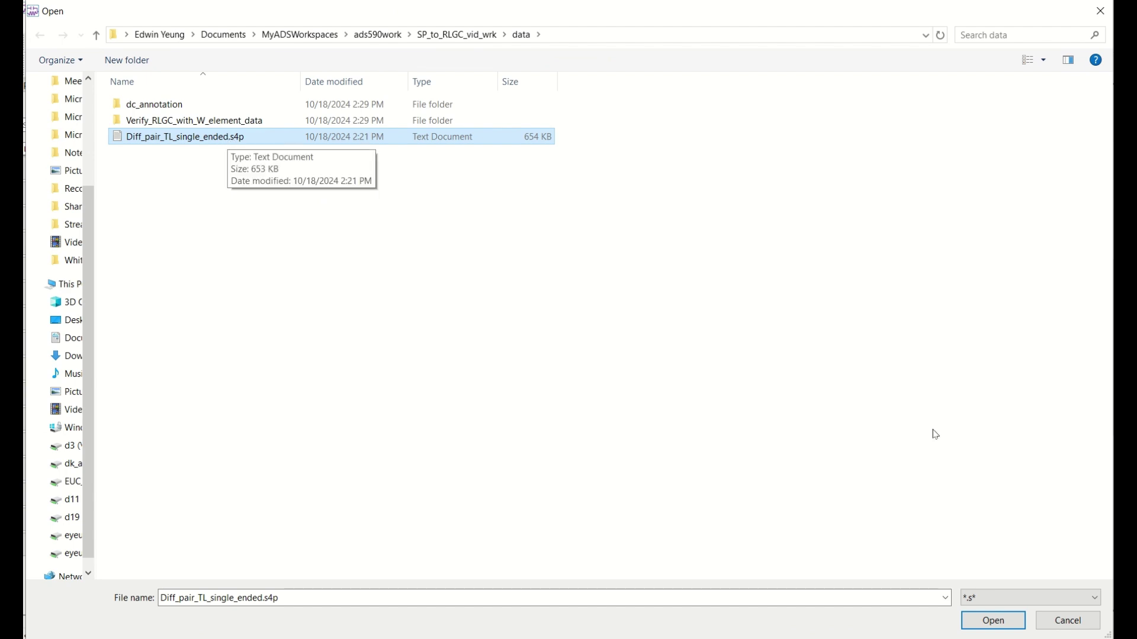
pyautogui.click(978, 619)
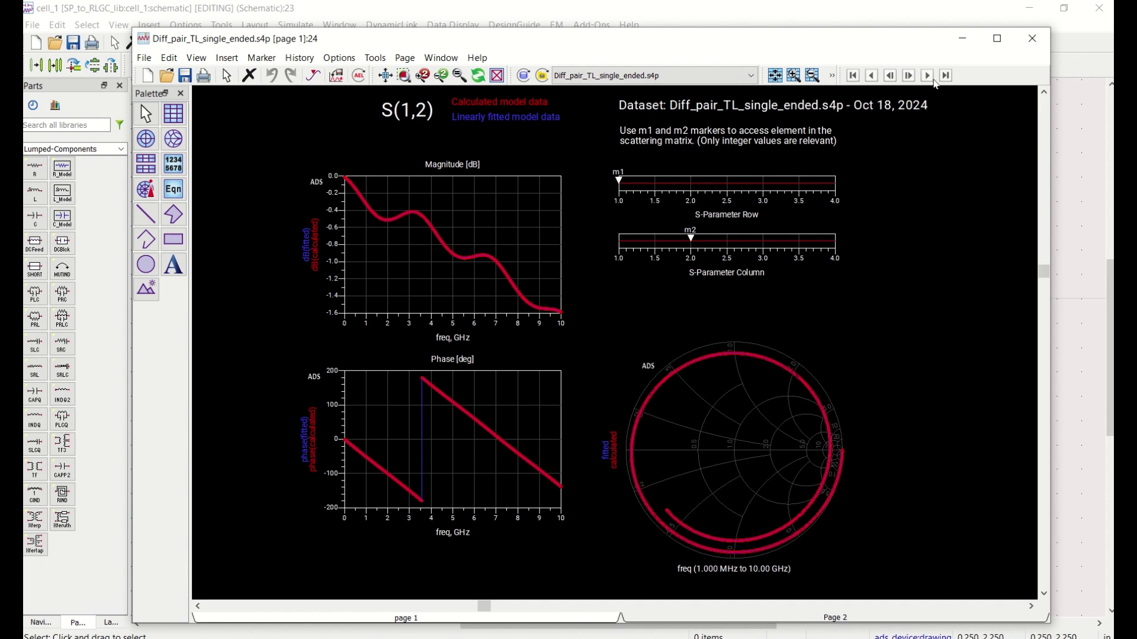
# - Close the S(1,2) plots and rearrange the project and cell_1 schematic windows
pyautogui.click(964, 40)
pyautogui.click(1064, 8)
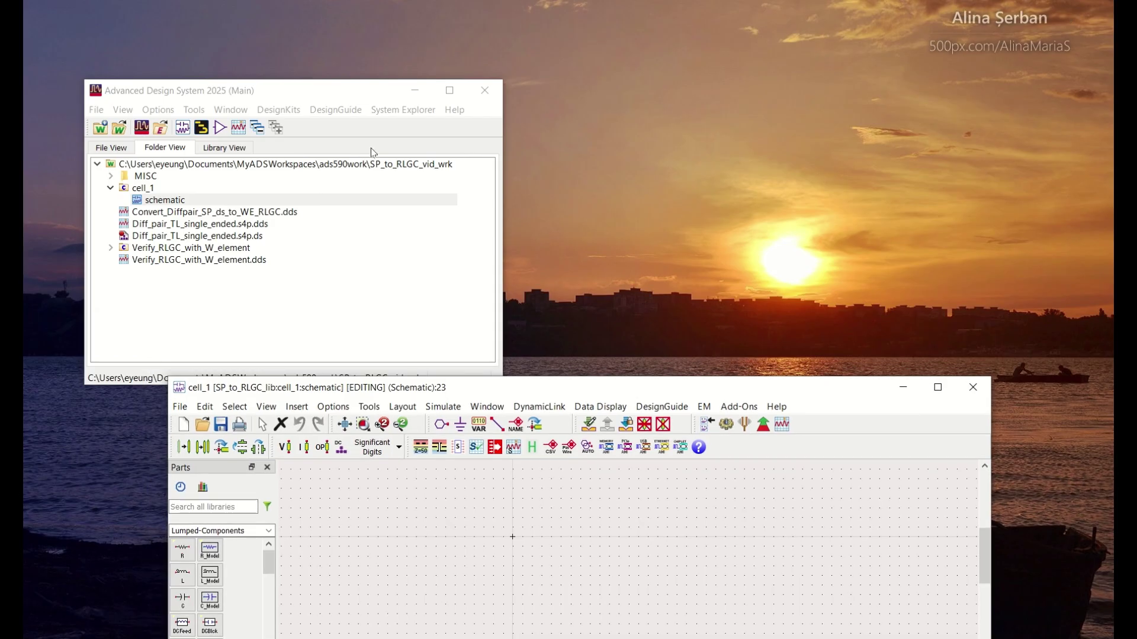
pyautogui.moveTo(324, 93); pyautogui.dragTo(298, 64)
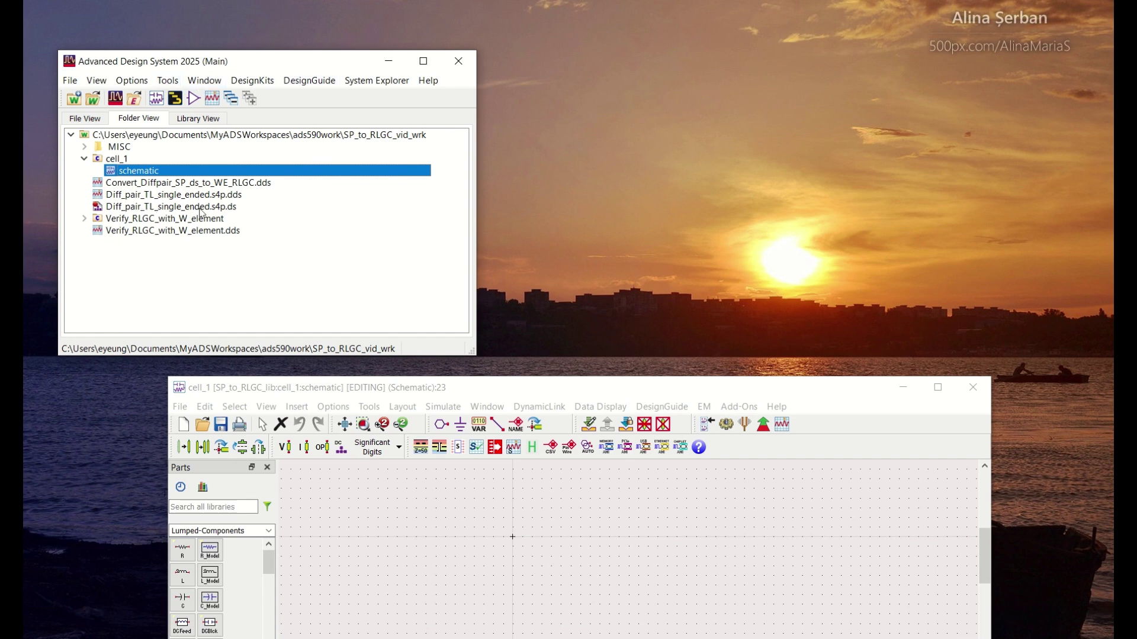
pyautogui.moveTo(234, 214)
pyautogui.moveTo(384, 388); pyautogui.dragTo(375, 330)
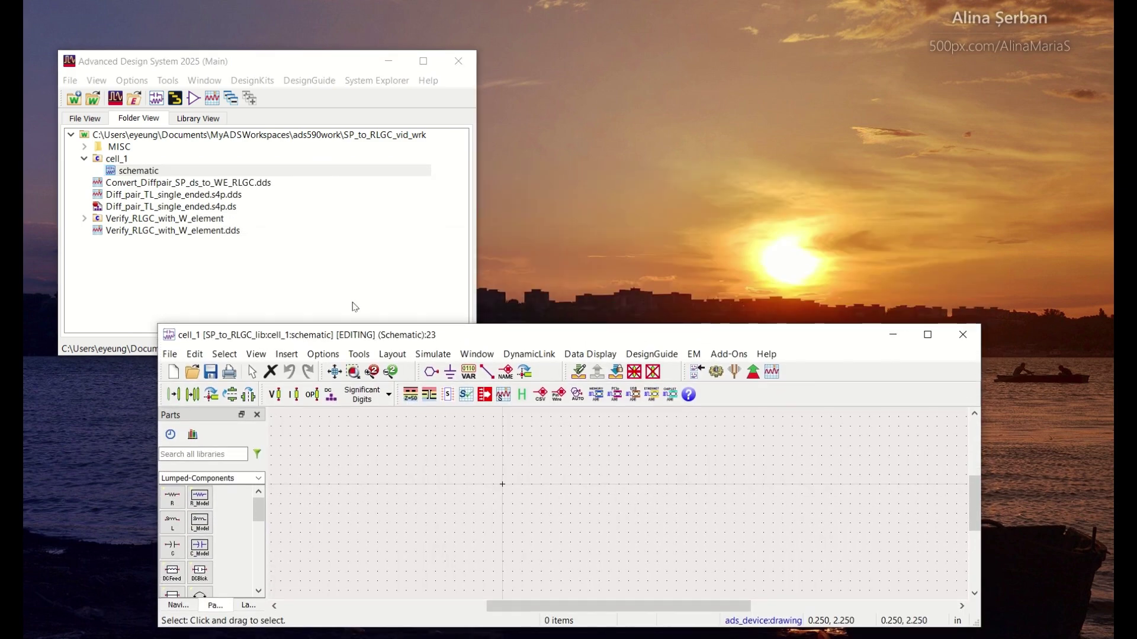
pyautogui.moveTo(267, 64); pyautogui.dragTo(264, 38)
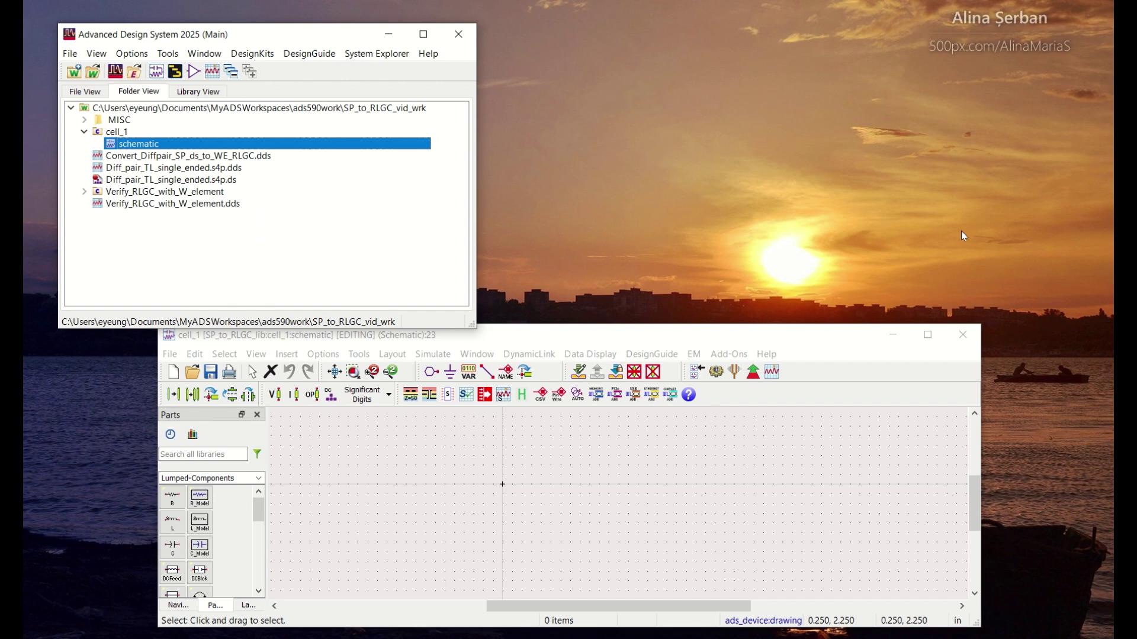
# - Create a new data display and select the Z0RLGC_FromSParams_Diff template to insert
pyautogui.click(213, 72)
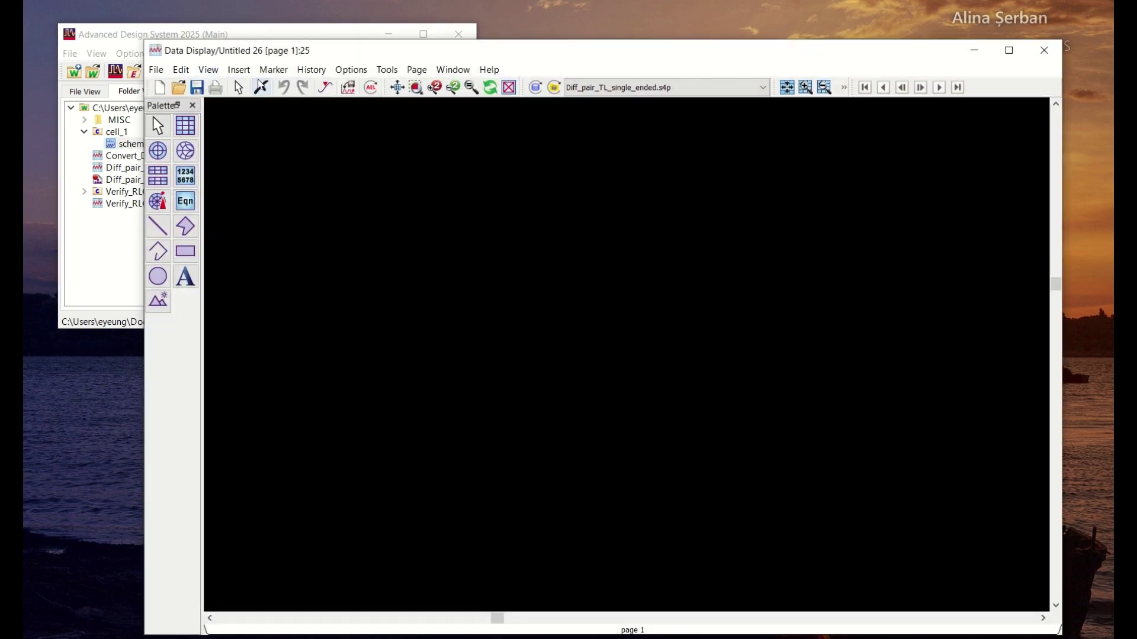
pyautogui.moveTo(235, 55); pyautogui.dragTo(211, 47)
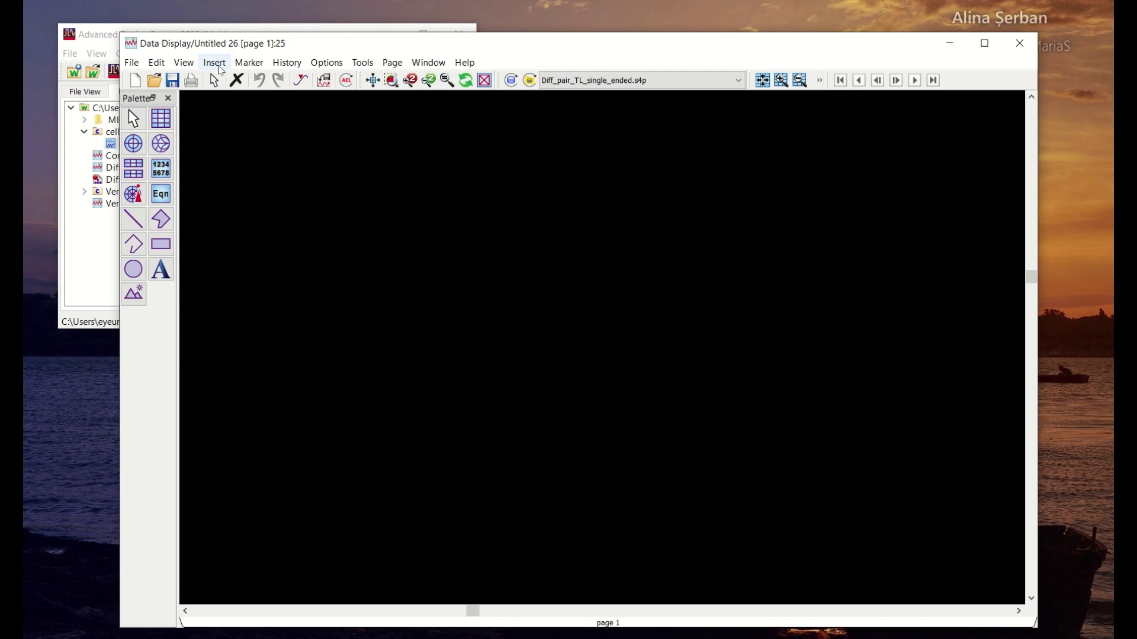
pyautogui.click(221, 70)
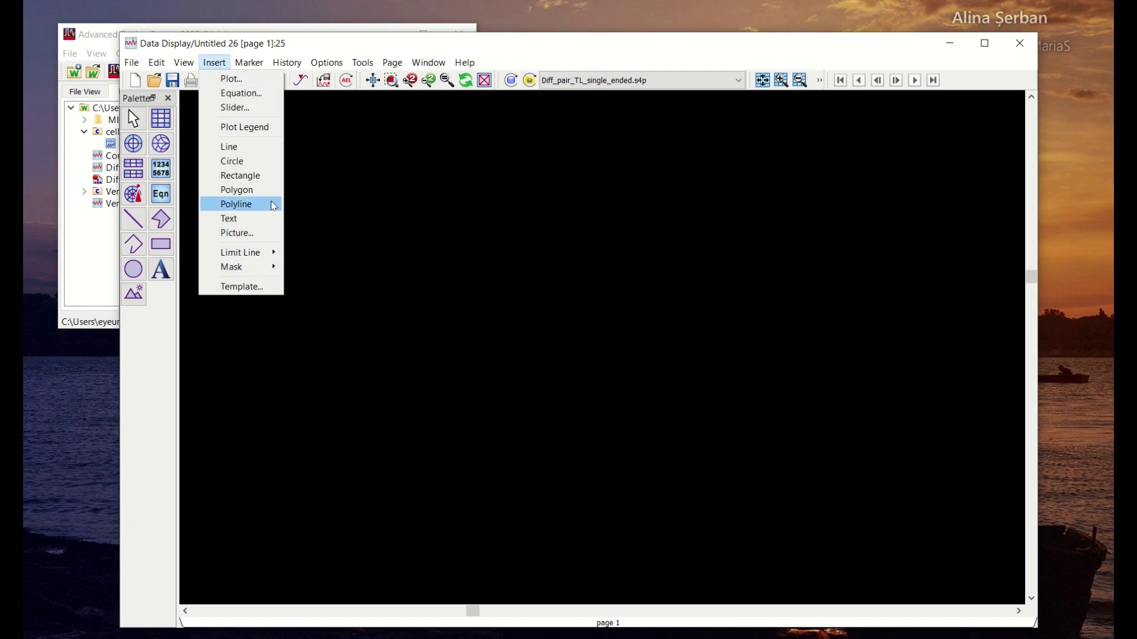
pyautogui.click(251, 288)
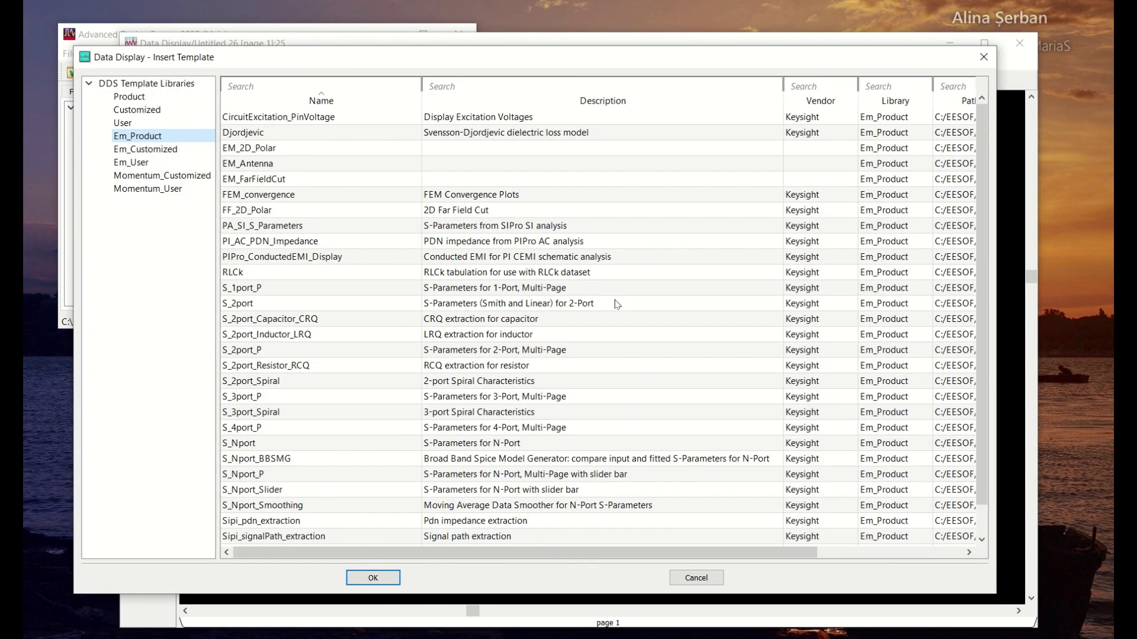
pyautogui.scroll(-1, 618, 304)
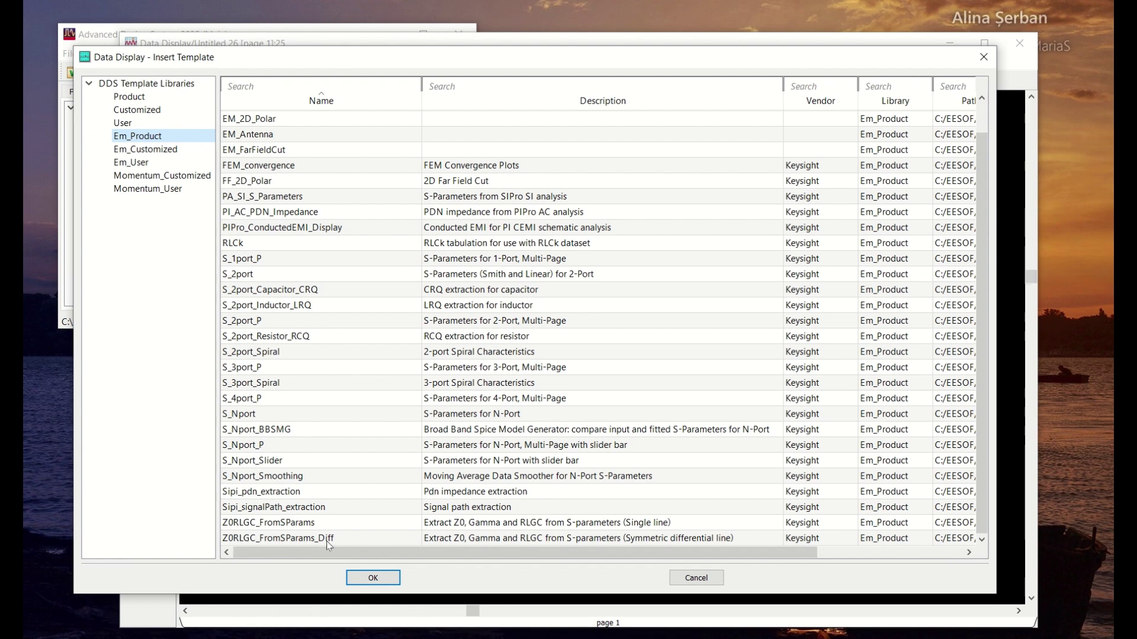
pyautogui.click(343, 539)
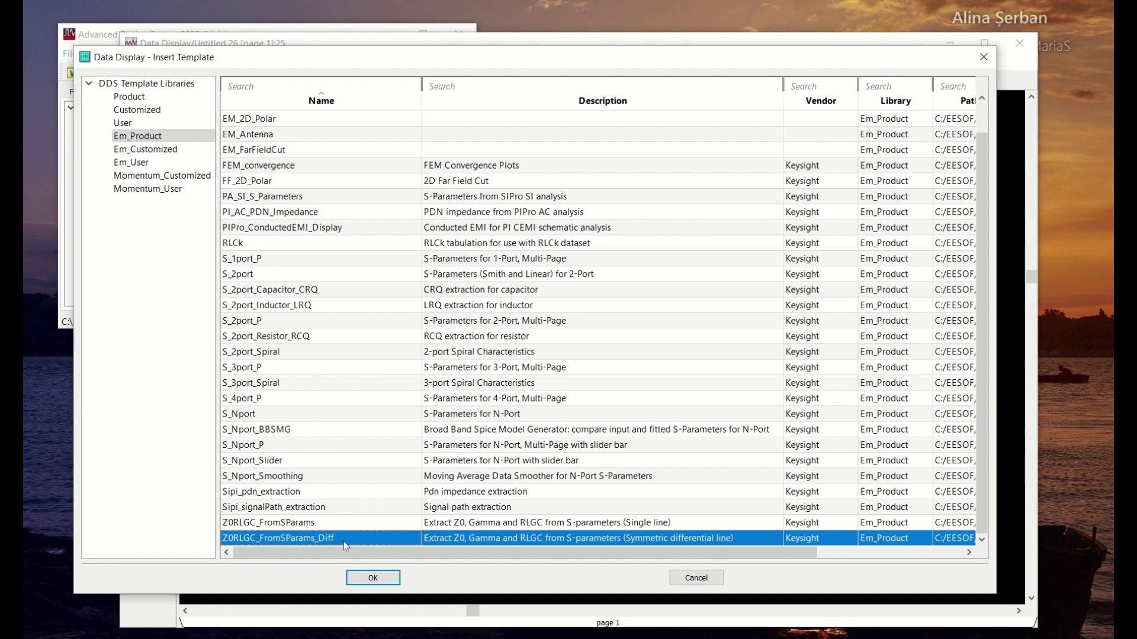
# - Insert the Z0RLGC_FromSParams_Diff template and review its Odd, Even and RLGC panels full-screen
pyautogui.click(372, 579)
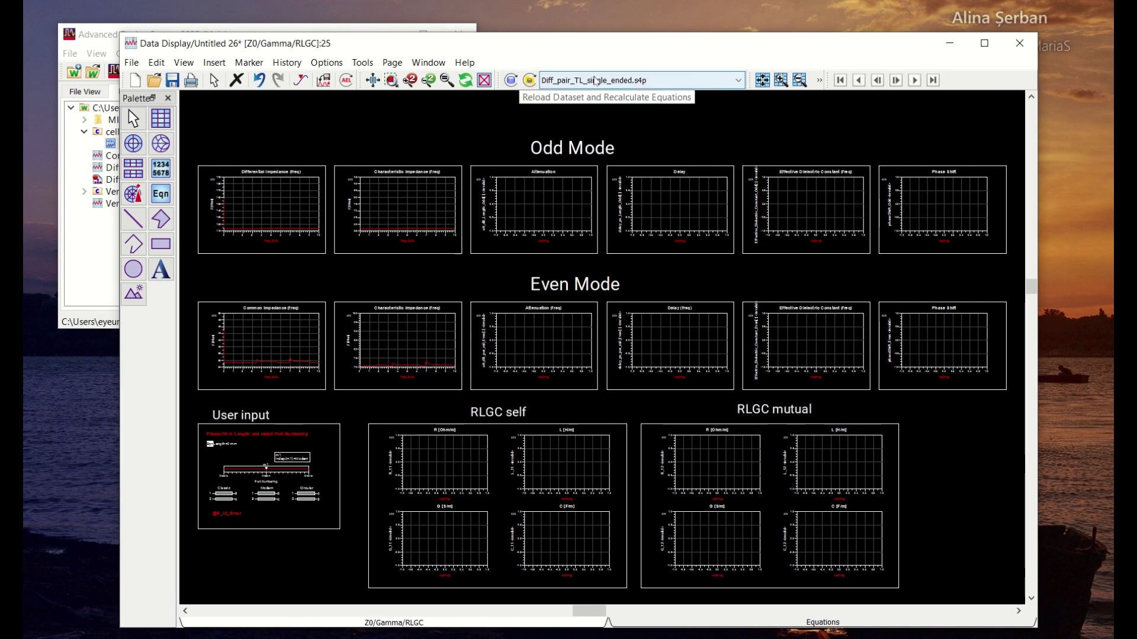
pyautogui.moveTo(417, 49); pyautogui.dragTo(409, 223)
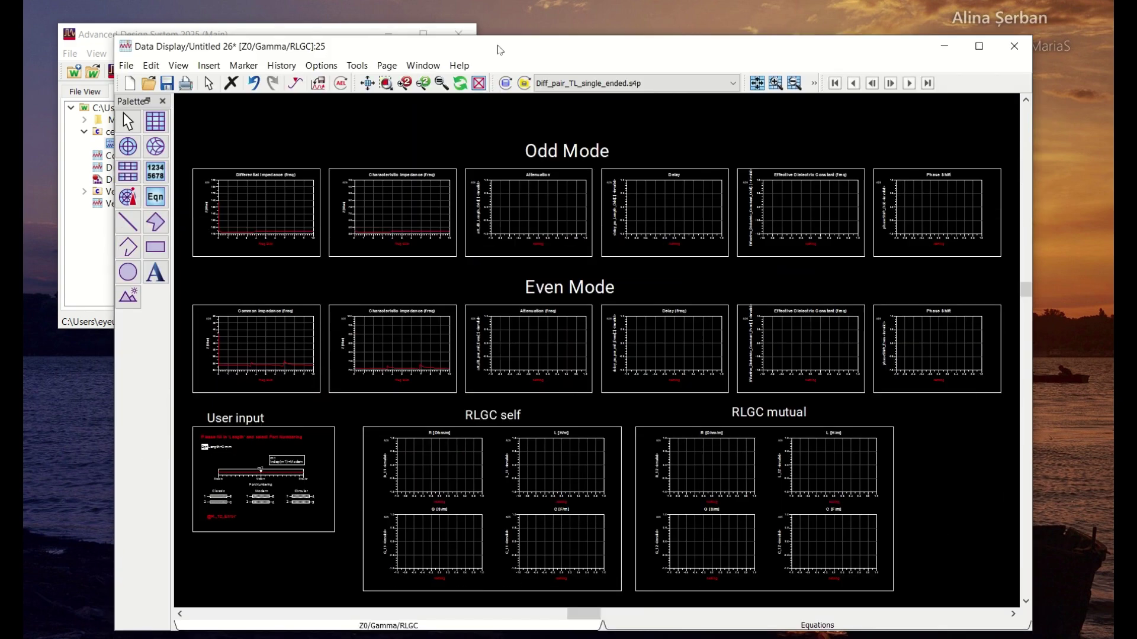
pyautogui.moveTo(499, 230); pyautogui.dragTo(505, 46)
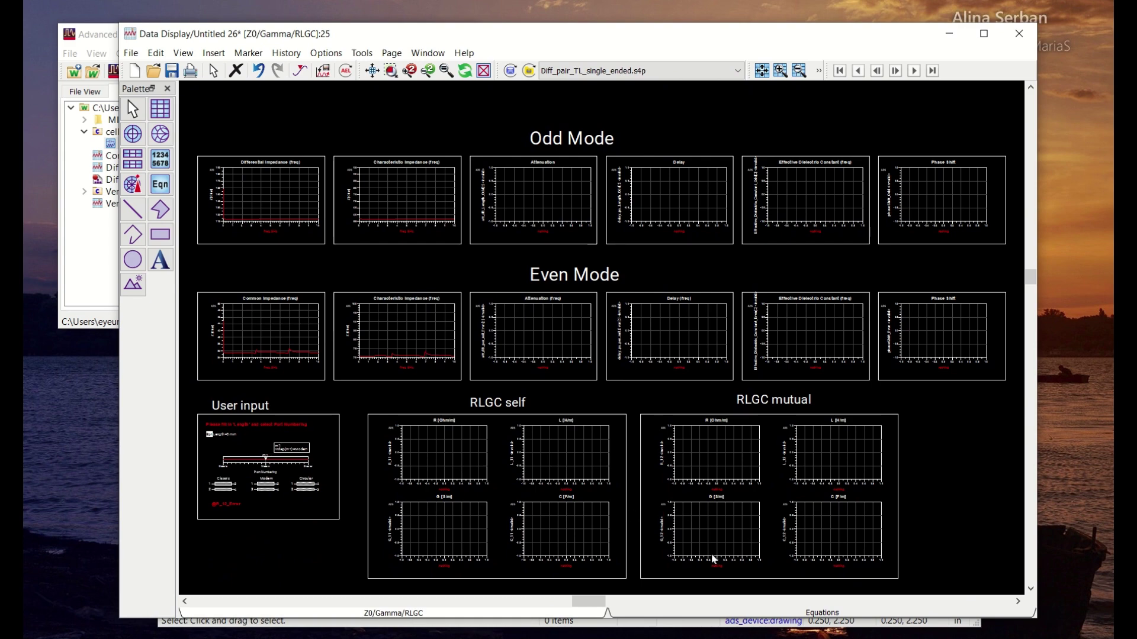
pyautogui.doubleClick(669, 33)
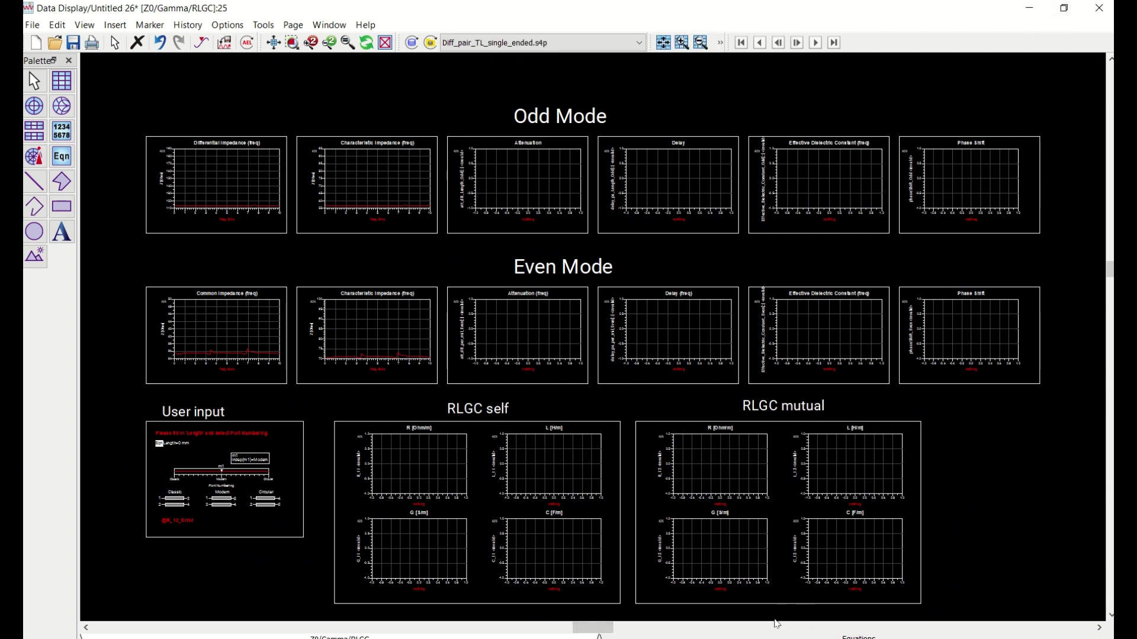
pyautogui.doubleClick(968, 8)
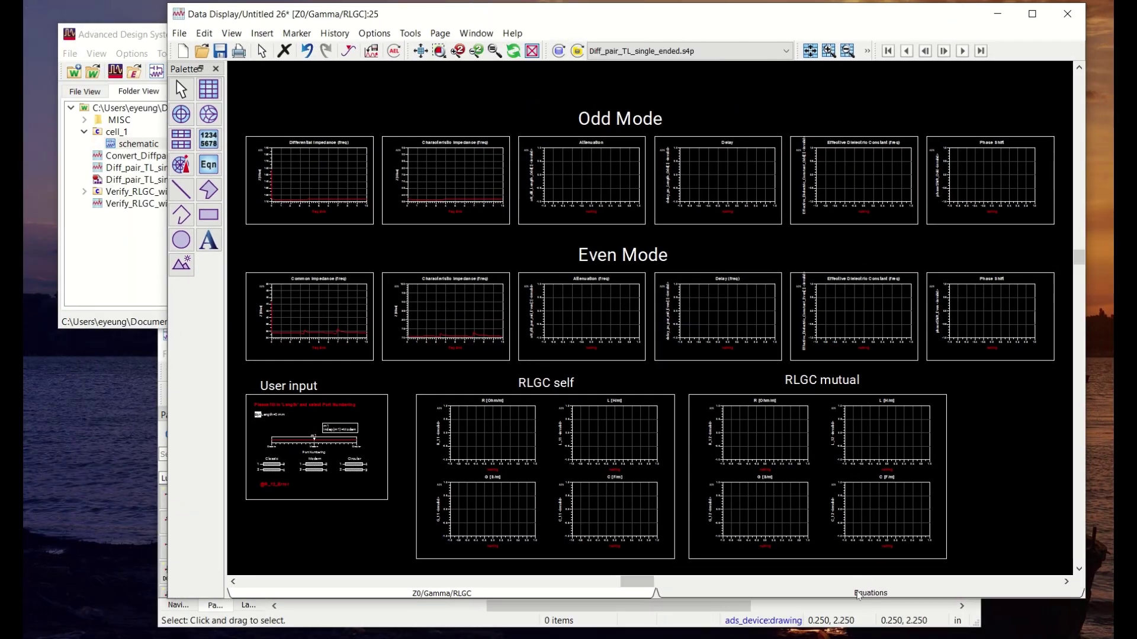
# - On the Equations page, change omega from 2*PI*SP.freq to 2*PI*freq
pyautogui.click(858, 593)
pyautogui.click(1032, 14)
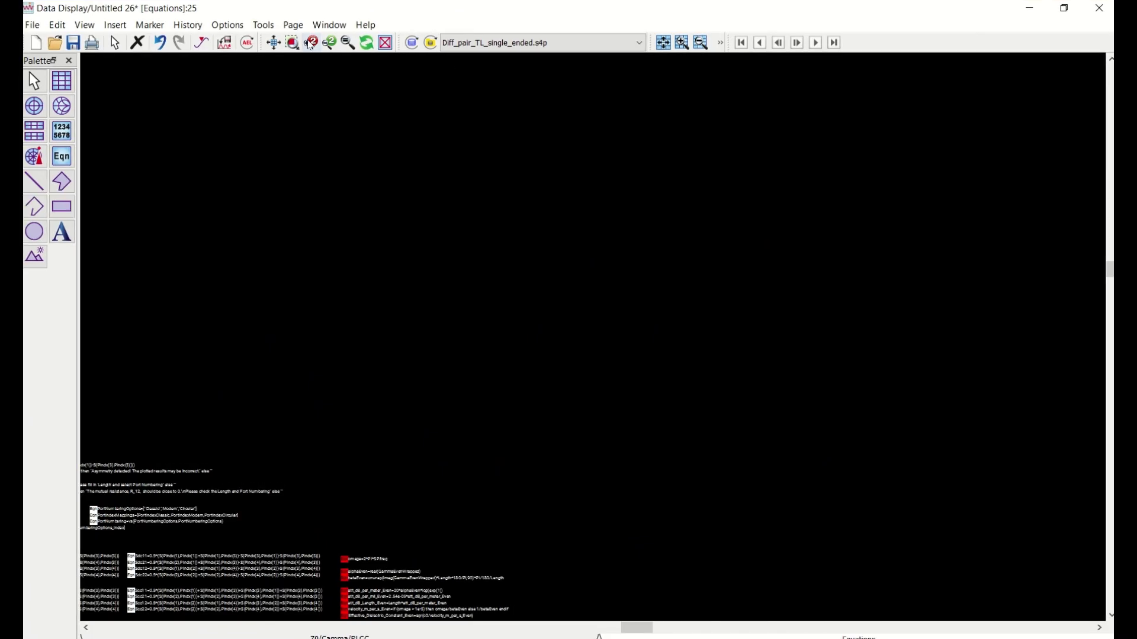
pyautogui.click(310, 44)
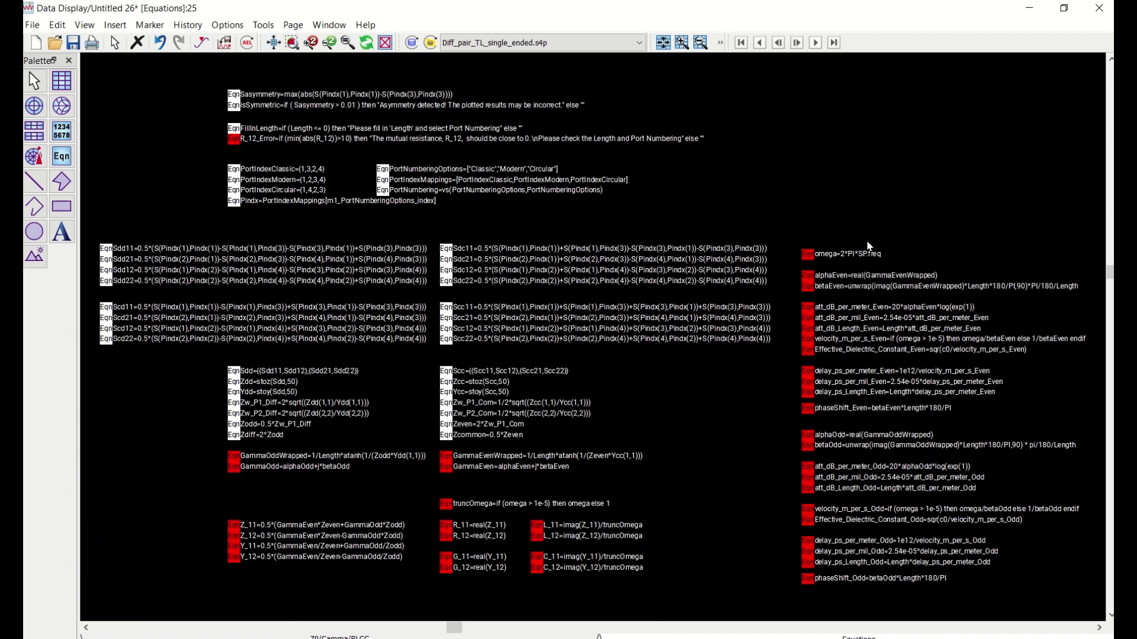
pyautogui.click(869, 246)
pyautogui.click(627, 320)
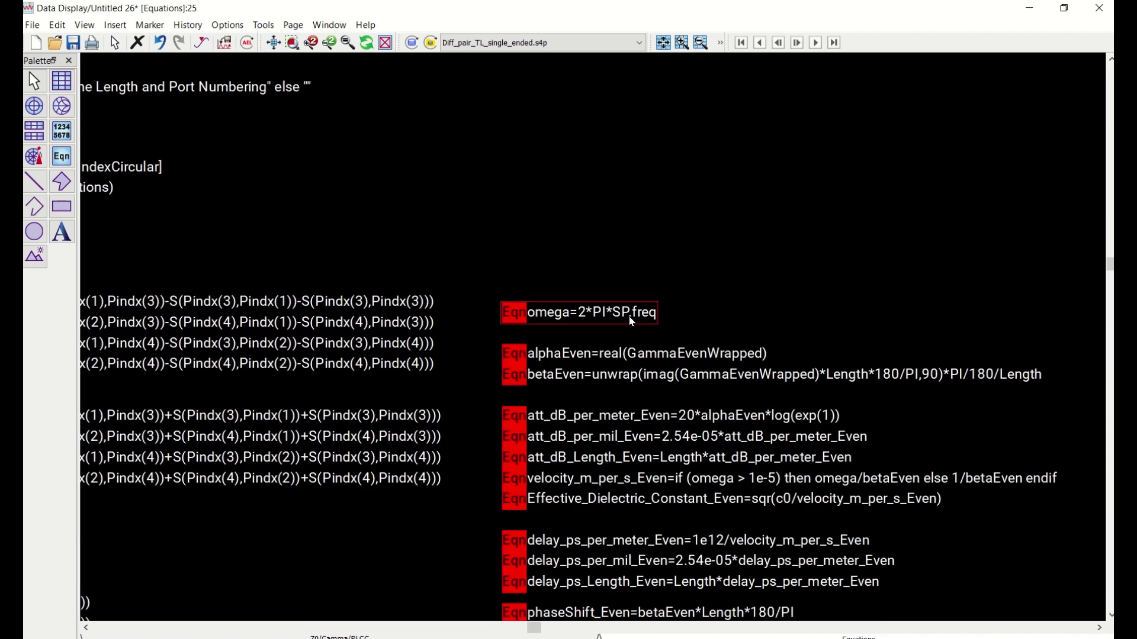
pyautogui.click(628, 318)
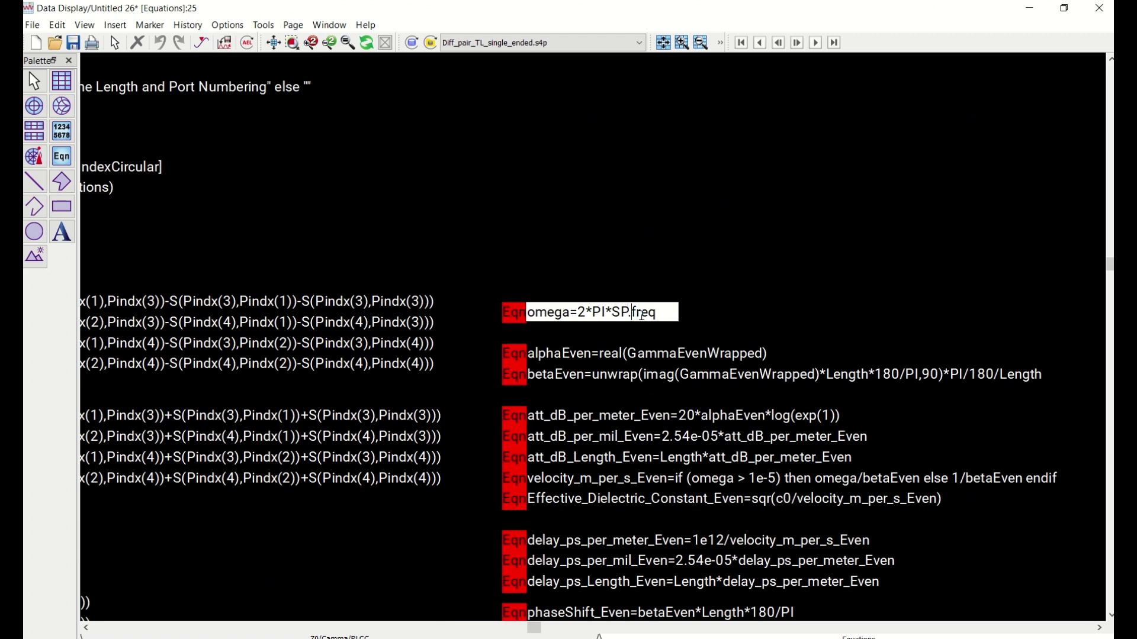
pyautogui.press('BackSpace')
pyautogui.press('BackSpace')
pyautogui.press('BackSpace')
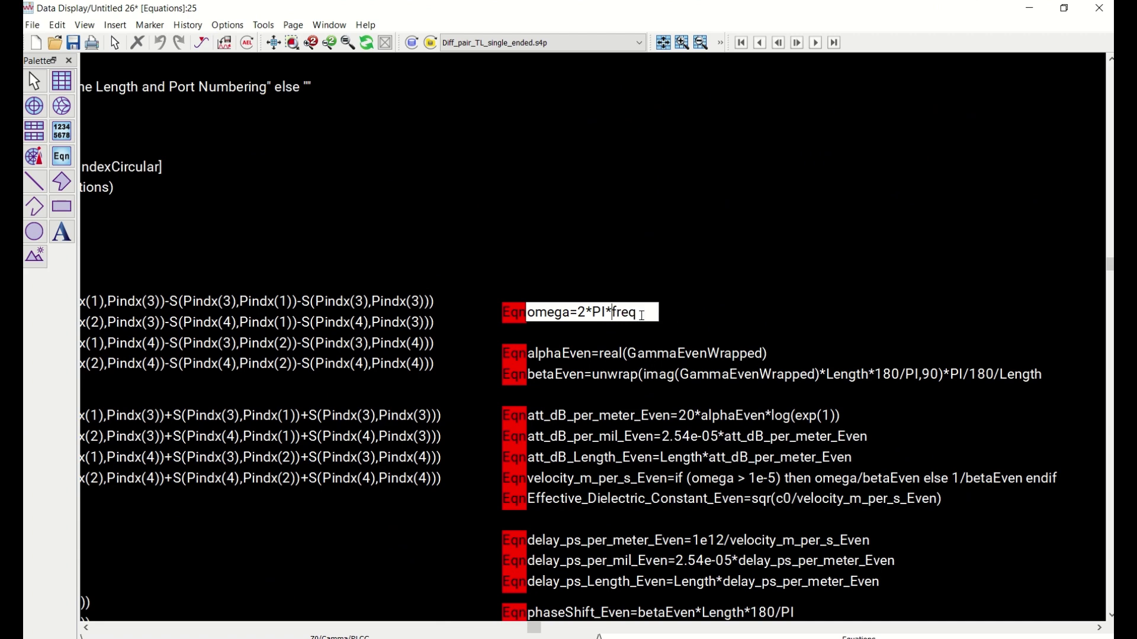
pyautogui.press('Return')
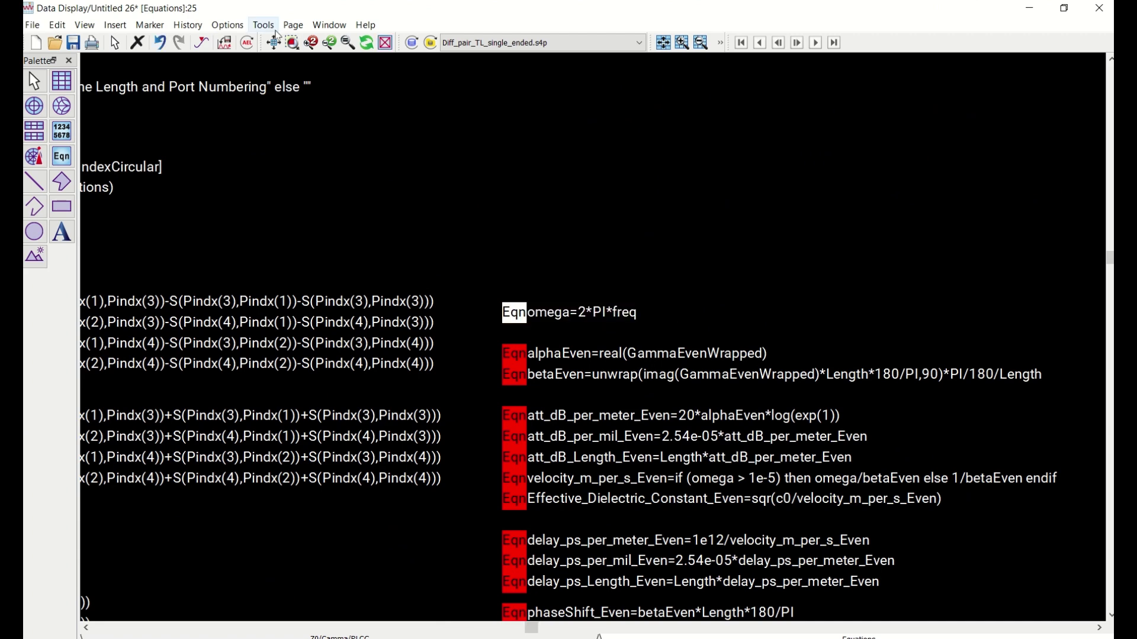
pyautogui.click(274, 43)
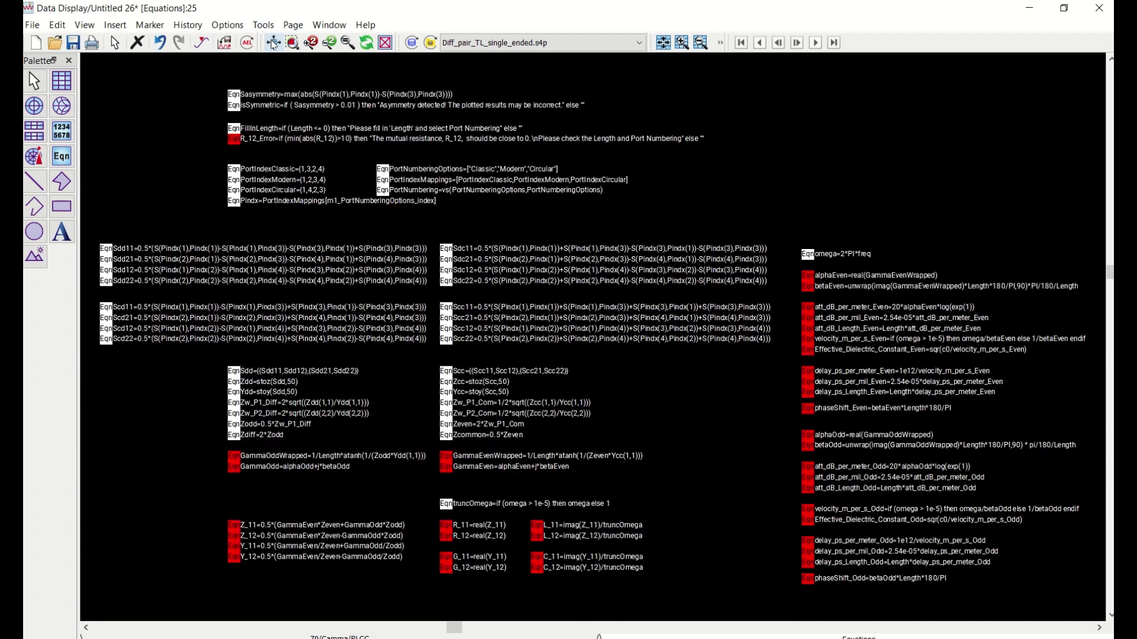
pyautogui.hscroll(-1, 327, 632)
# - Change the Length equation from 0 to 25.4 mm and view the whole plots page
pyautogui.click(326, 634)
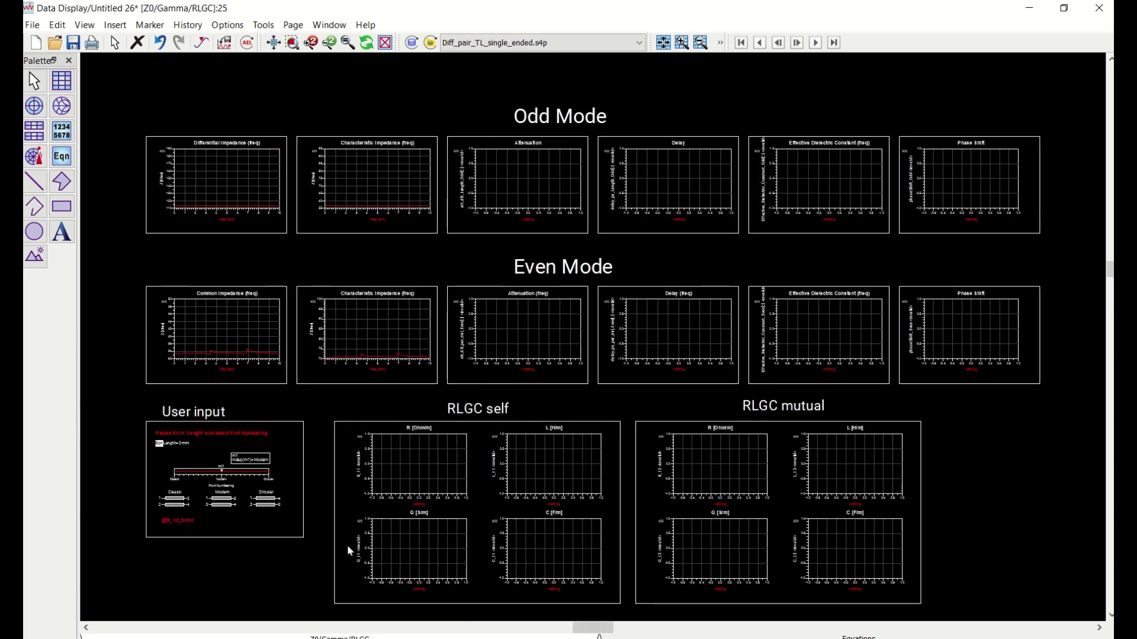
pyautogui.scroll(2, 186, 447)
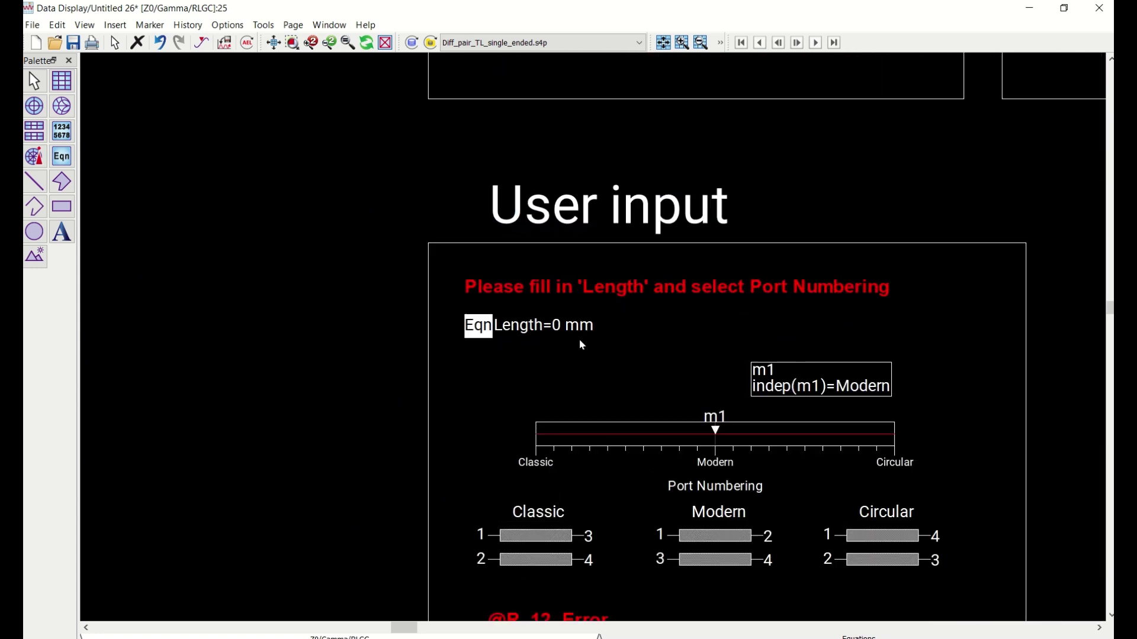
pyautogui.click(557, 325)
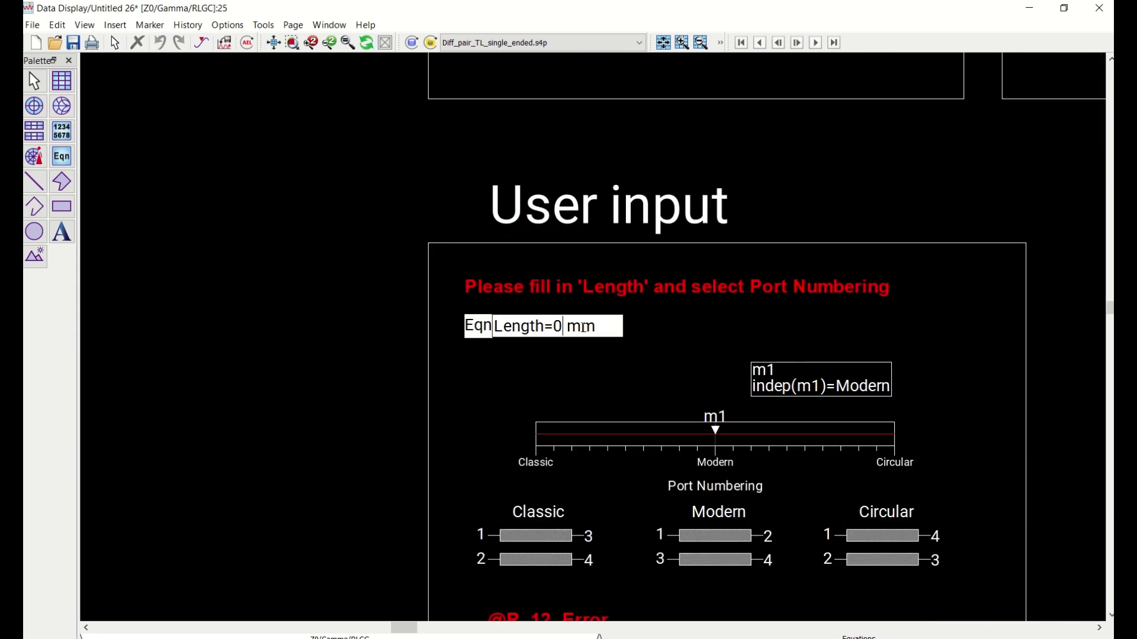
pyautogui.click(557, 325)
pyautogui.press('BackSpace')
pyautogui.write('25.4')
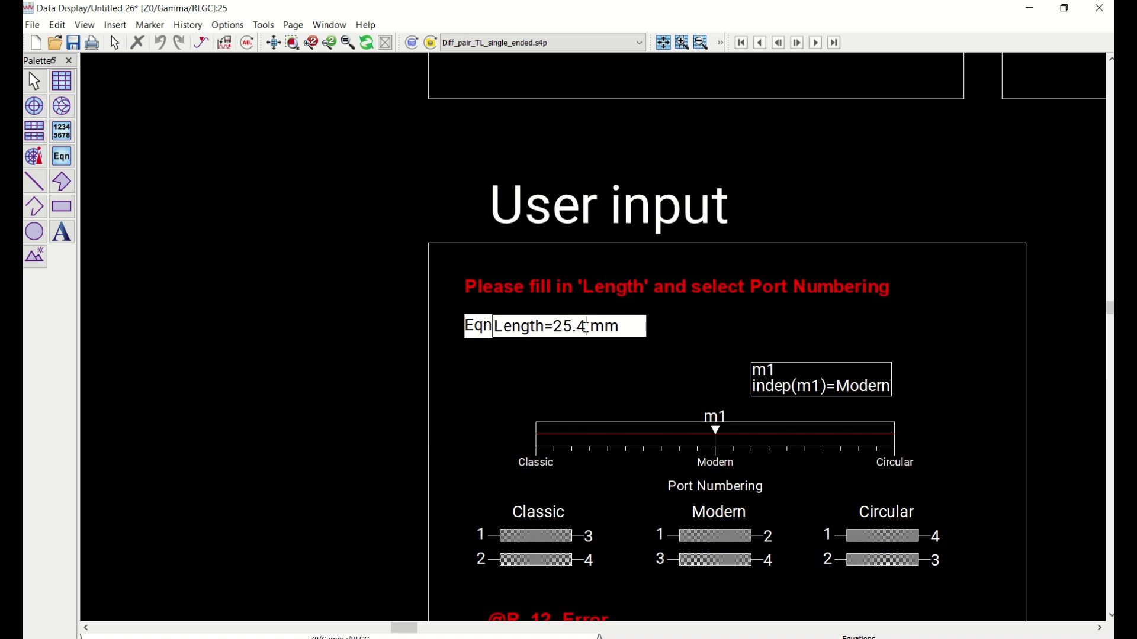
pyautogui.press('Return')
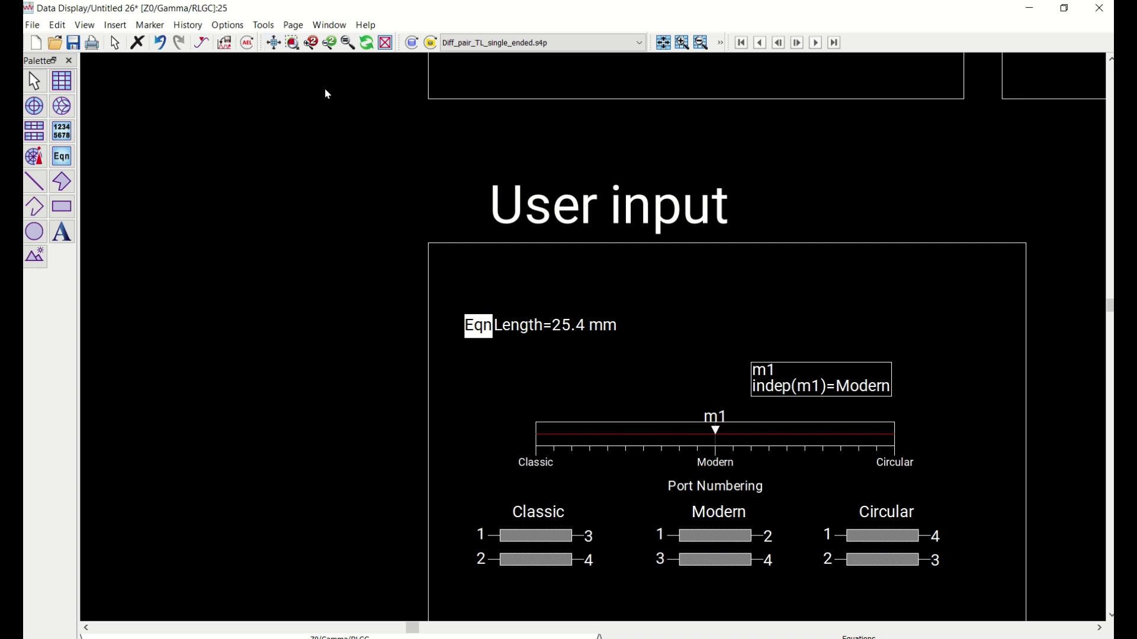
pyautogui.click(275, 44)
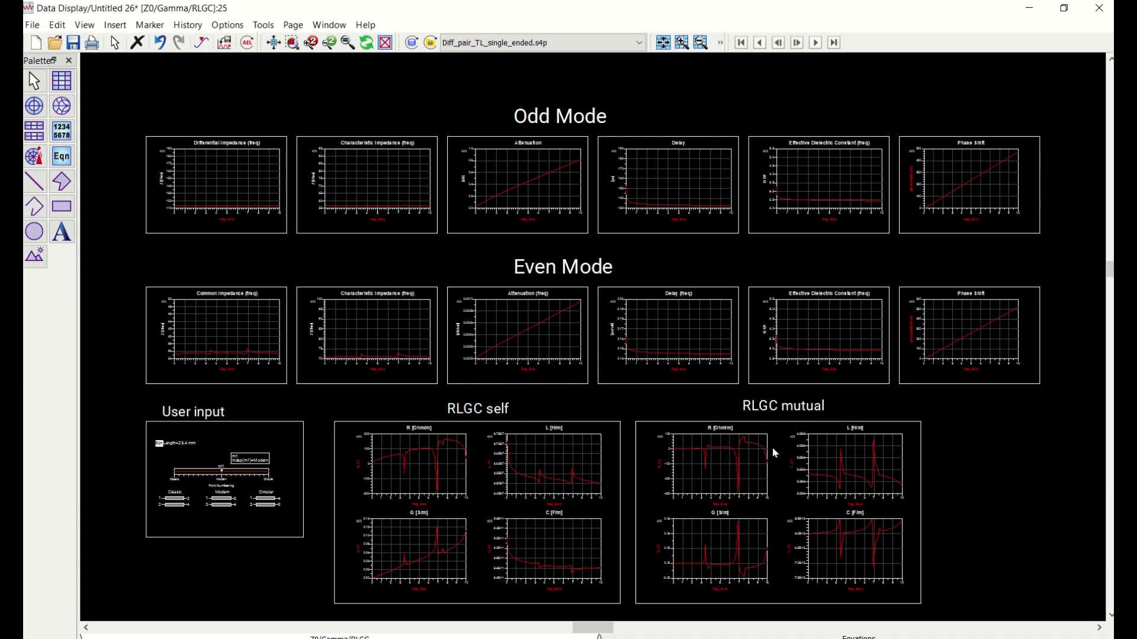
pyautogui.scroll(5, 726, 345)
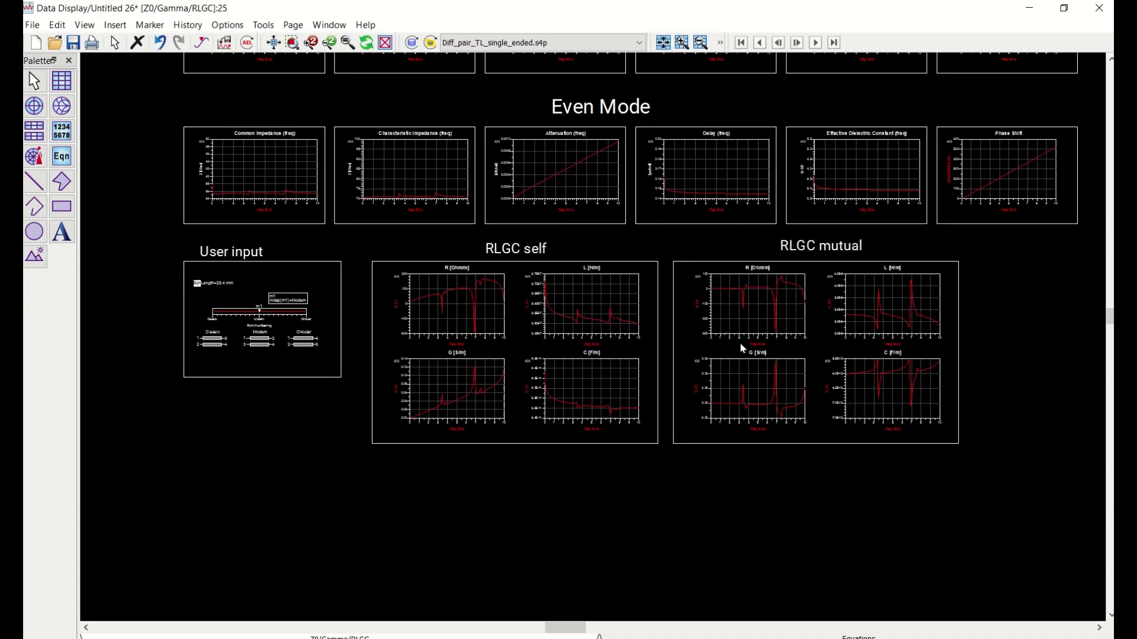
pyautogui.scroll(-5, 736, 336)
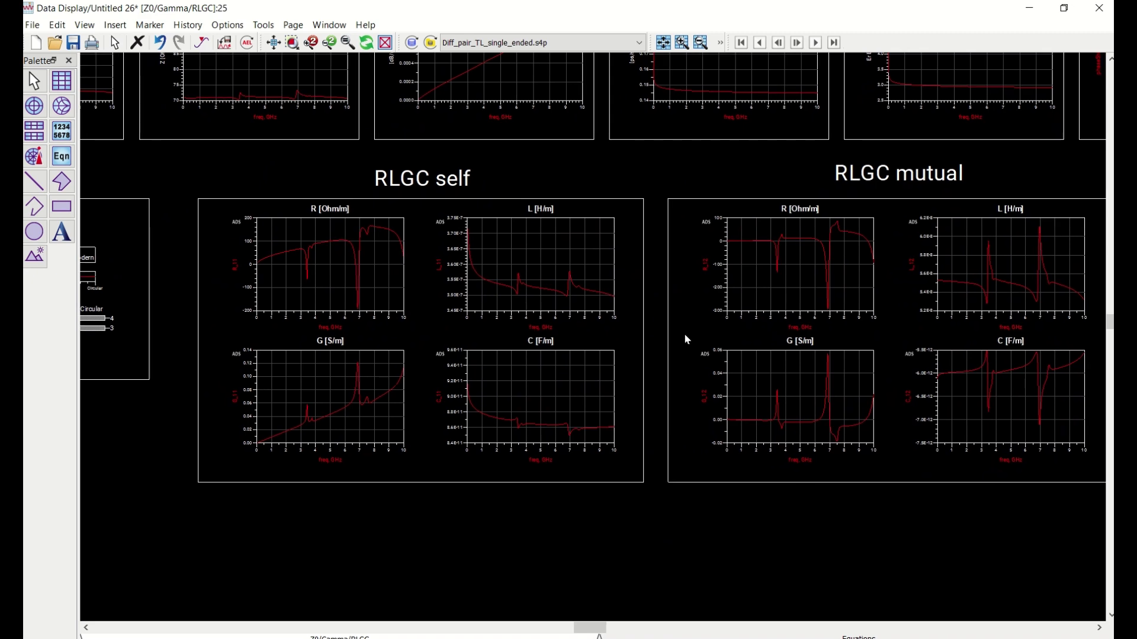
pyautogui.scroll(3, 678, 325)
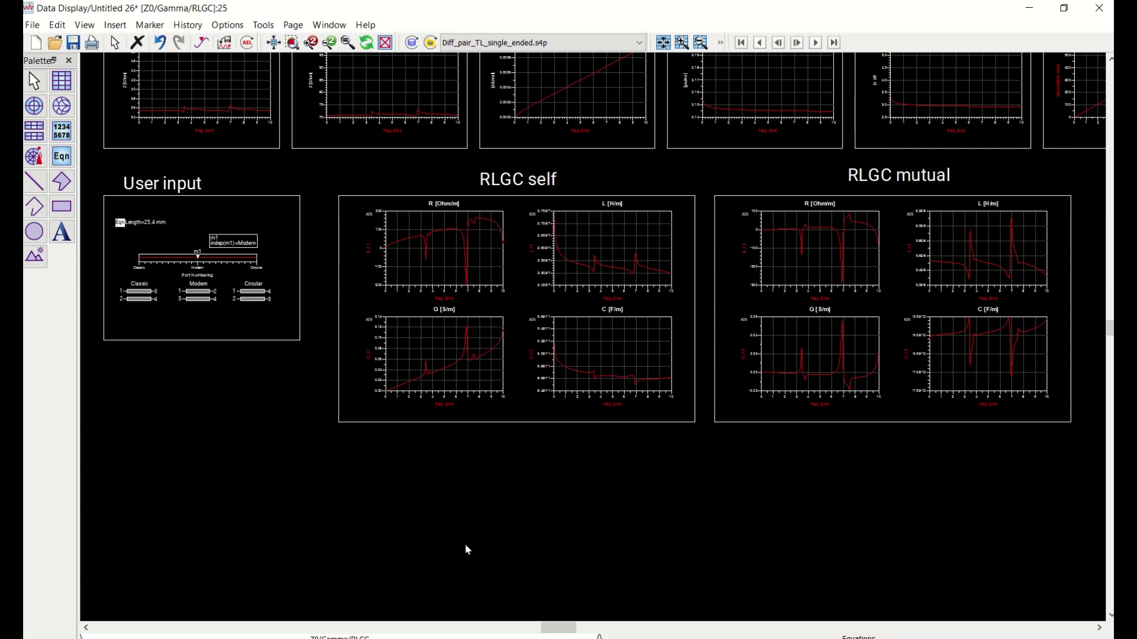
# - Open Convert_Diffpair_SP_ds_to_WE_RLGC.dds full-screen and check its Equations and Z0/Gamma/RLGC pages
pyautogui.click(1038, 18)
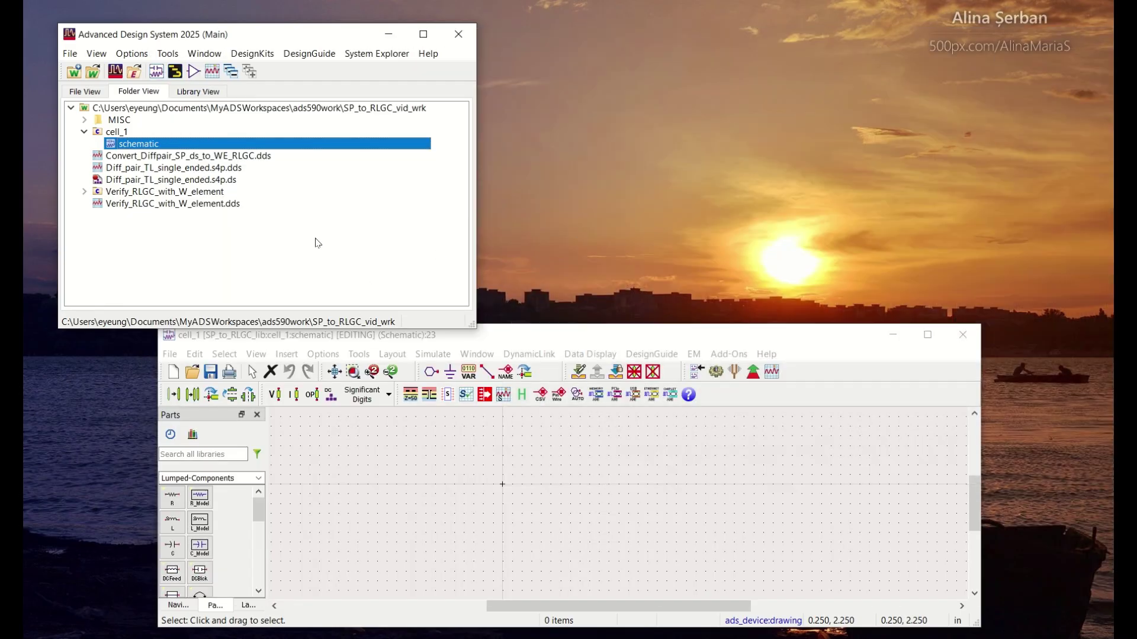
pyautogui.doubleClick(225, 158)
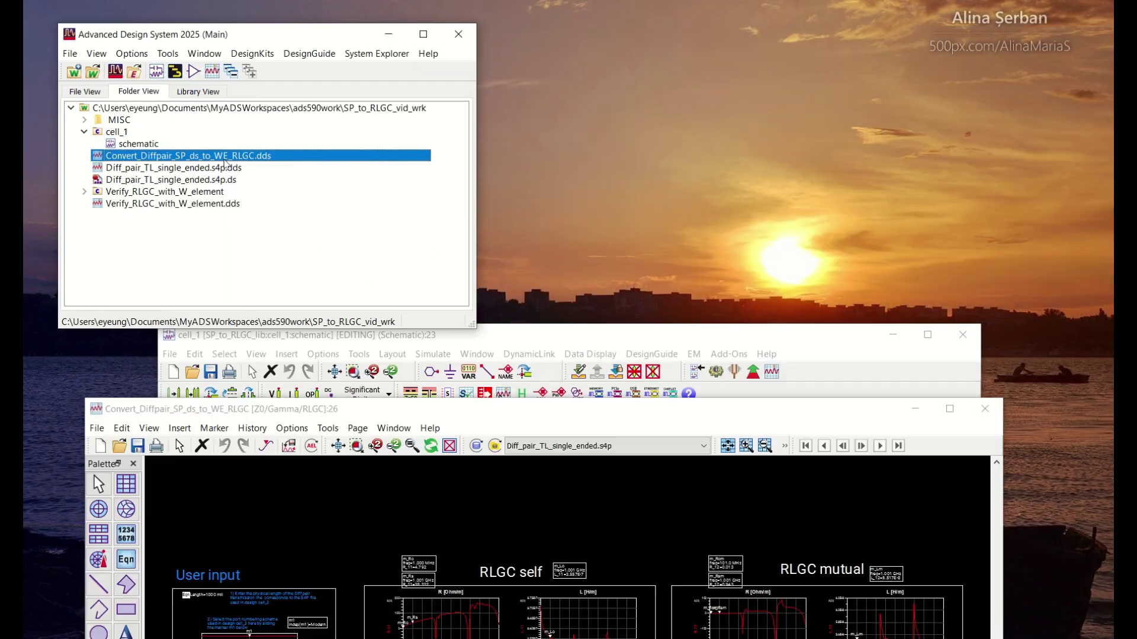
pyautogui.click(949, 410)
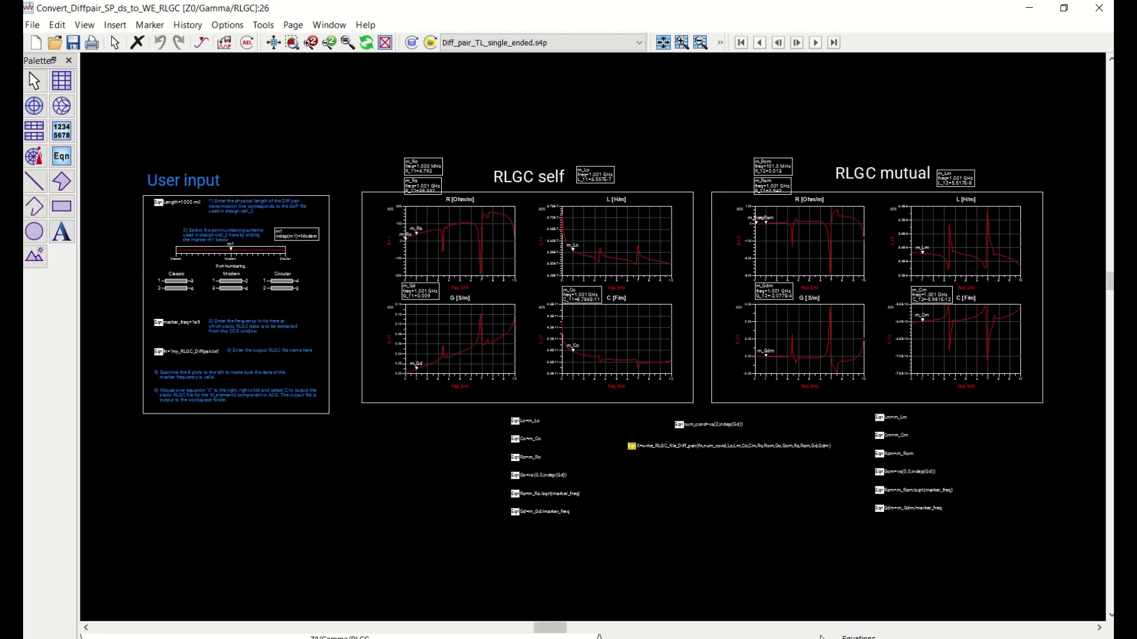
pyautogui.click(868, 637)
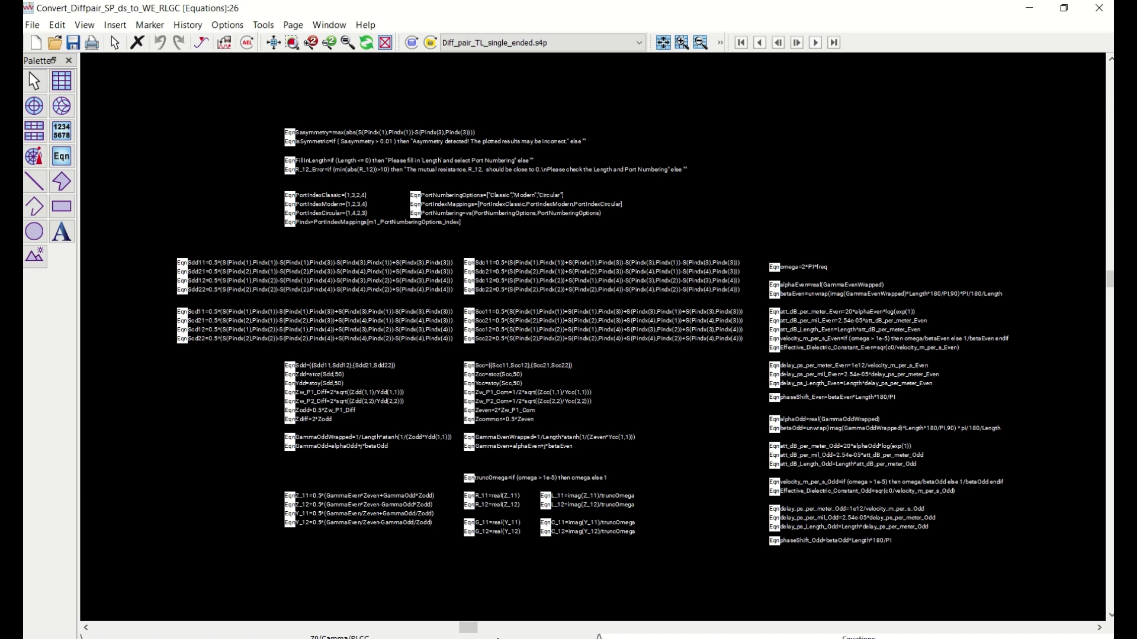
pyautogui.click(499, 636)
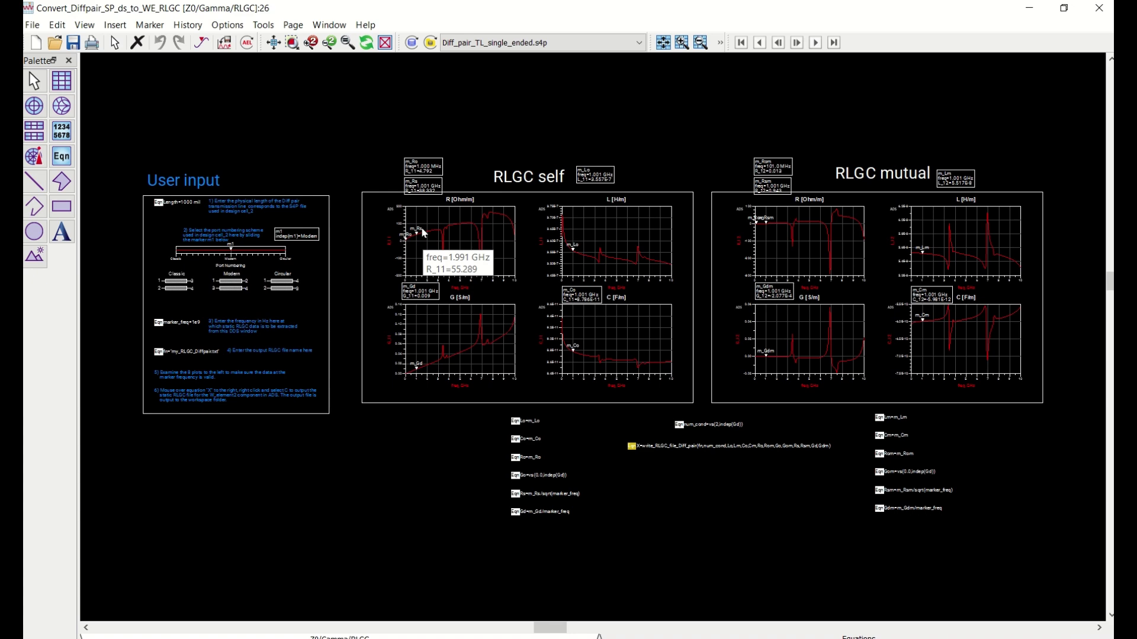
# - Edit marker_freq in the User input panel, changing it to 2e9
pyautogui.scroll(2, 424, 236)
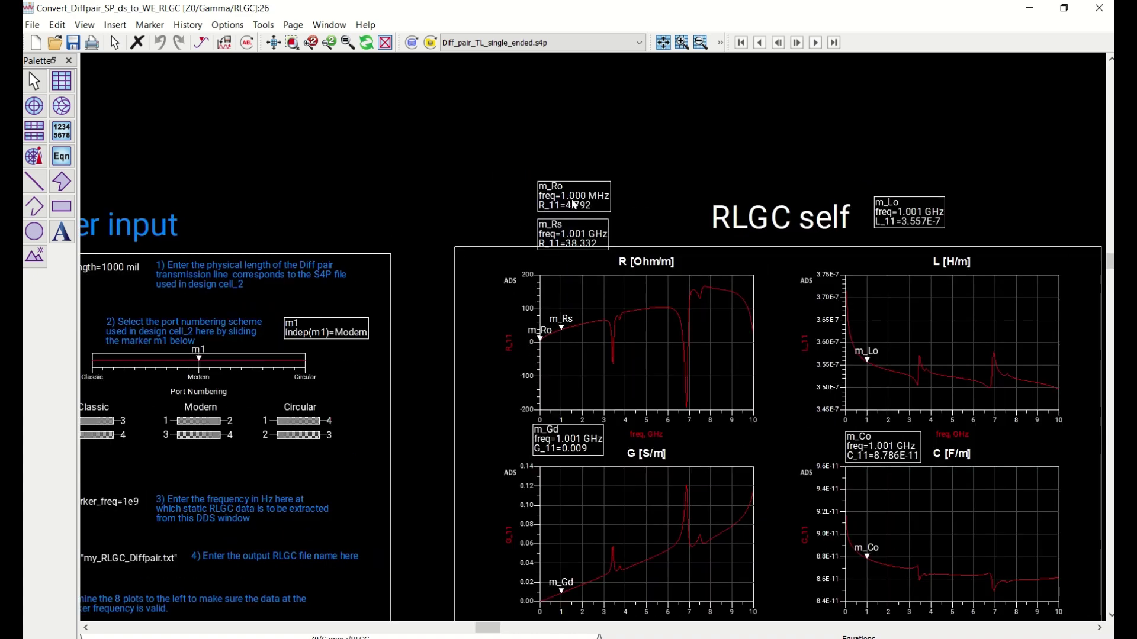
pyautogui.moveTo(350, 471); pyautogui.dragTo(413, 421)
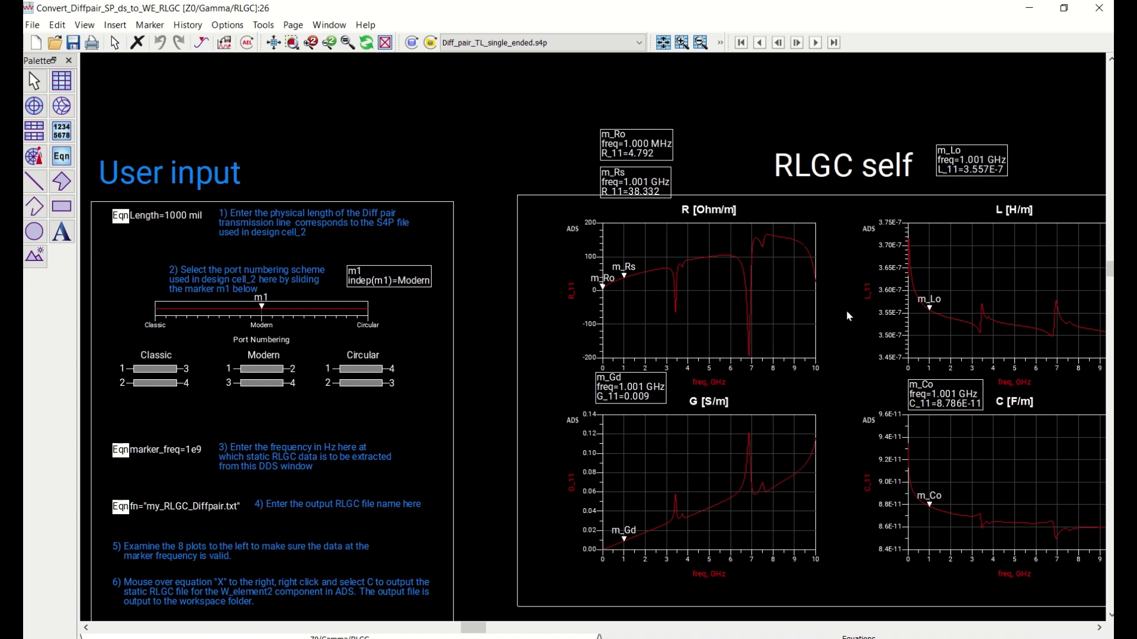
pyautogui.doubleClick(197, 456)
pyautogui.press('BackSpace')
pyautogui.write('2')
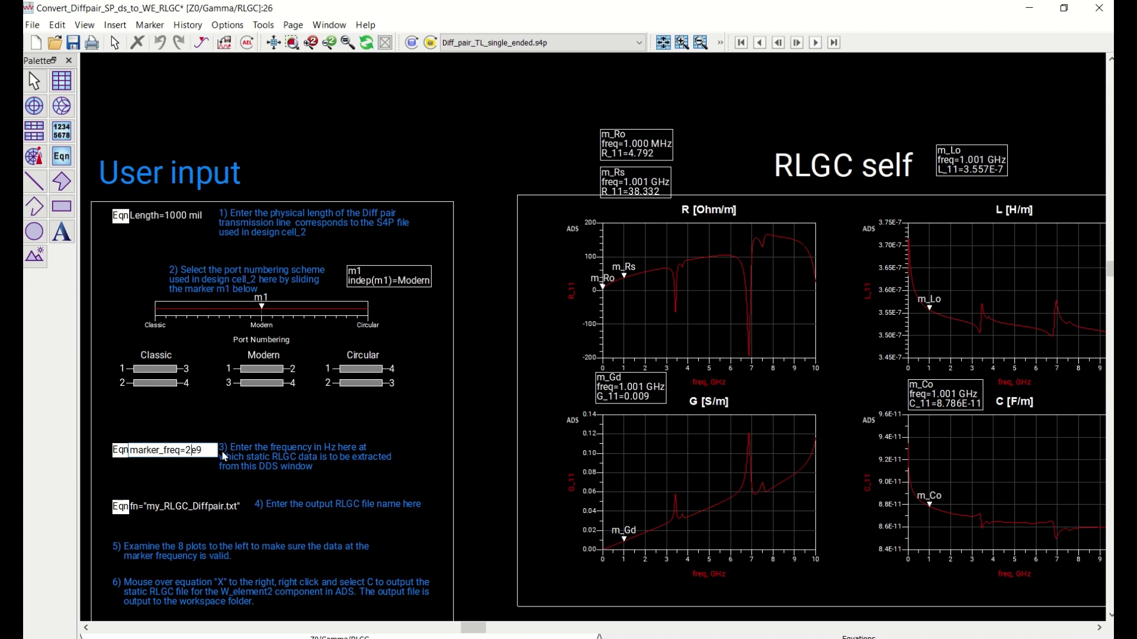
pyautogui.click(332, 407)
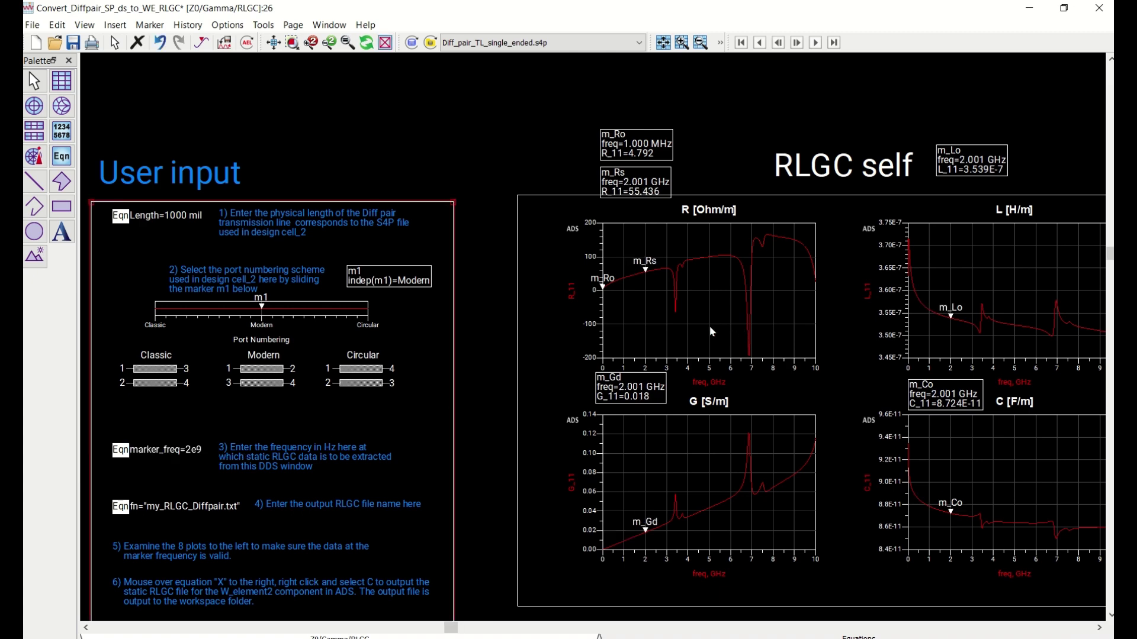
# - Set marker_freq back to 1e9 so markers read at 1.001 GHz
pyautogui.hscroll(10, 798, 422)
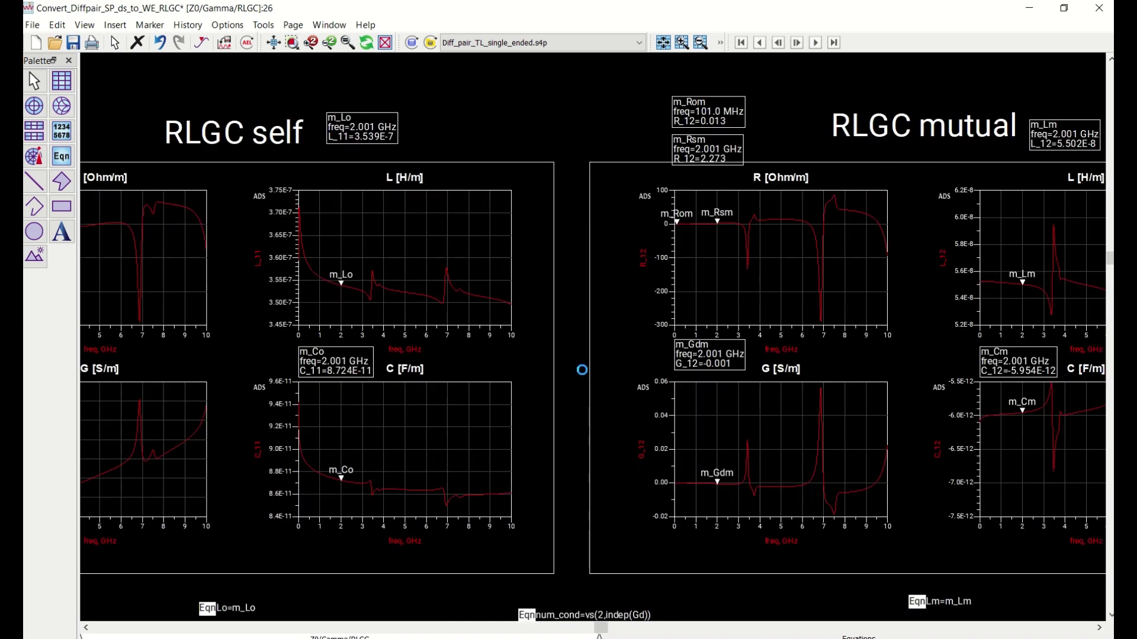
pyautogui.scroll(-5, 734, 334)
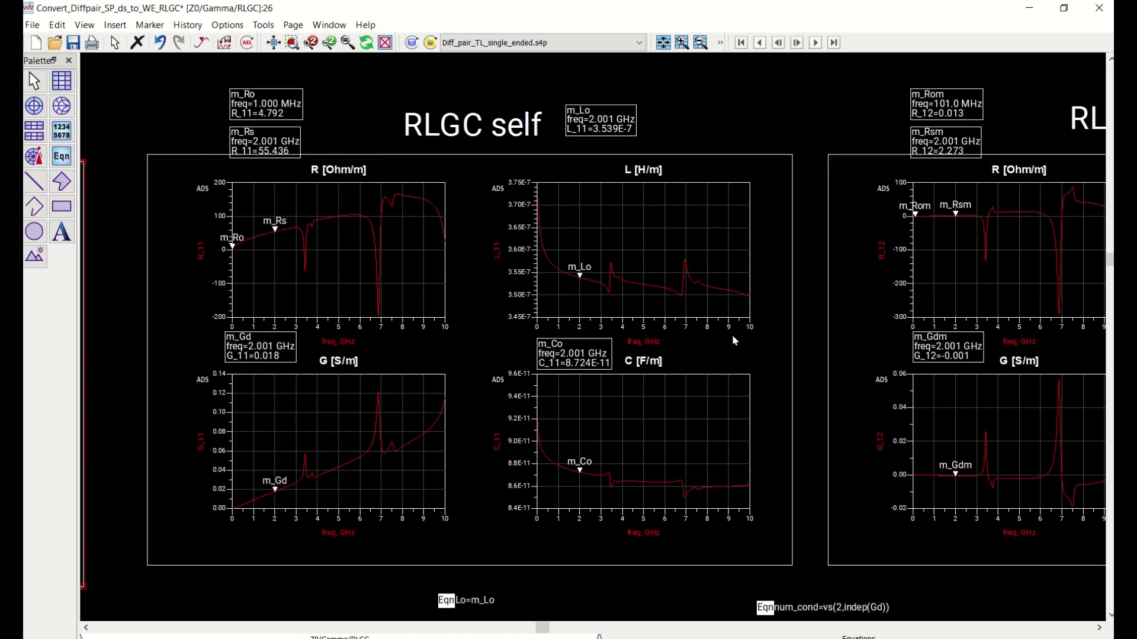
pyautogui.hscroll(-5, 792, 337)
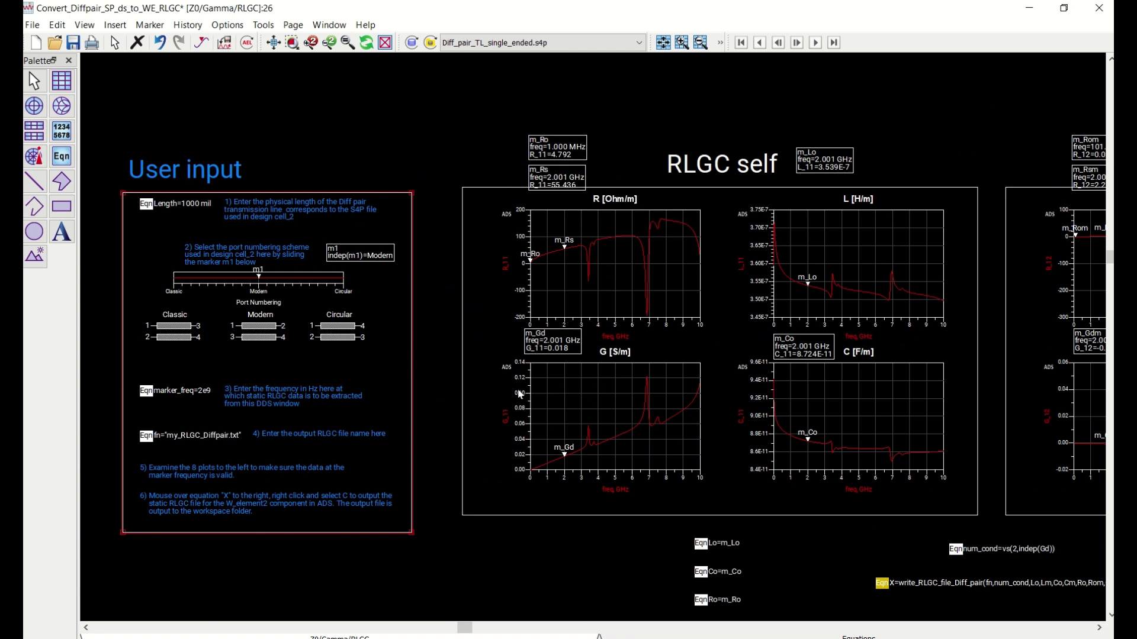
pyautogui.click(202, 396)
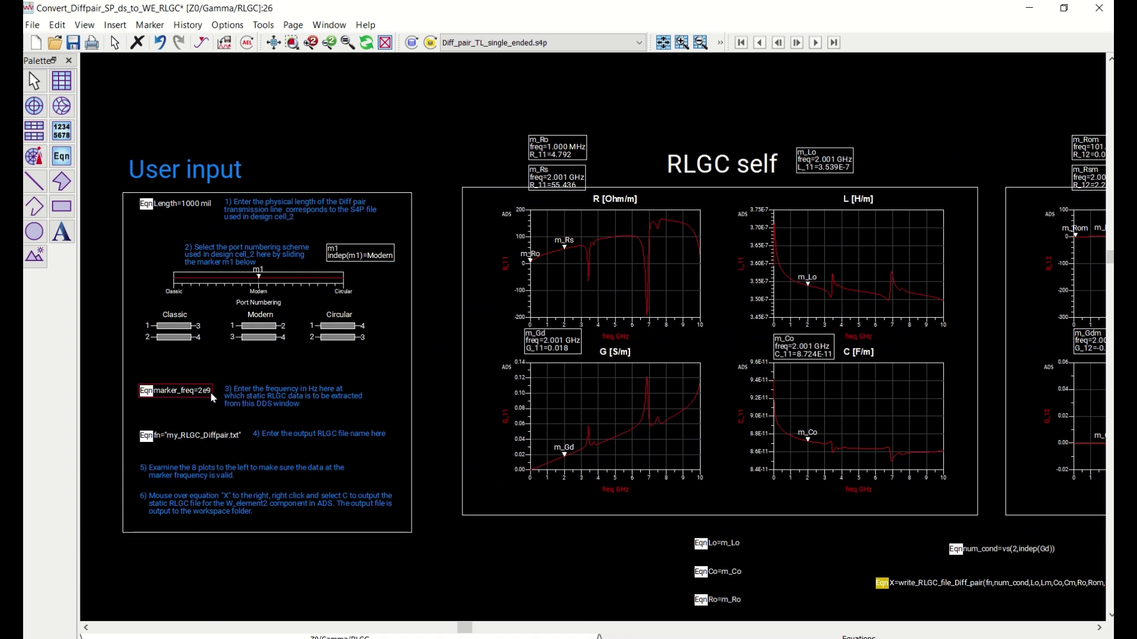
pyautogui.click(207, 393)
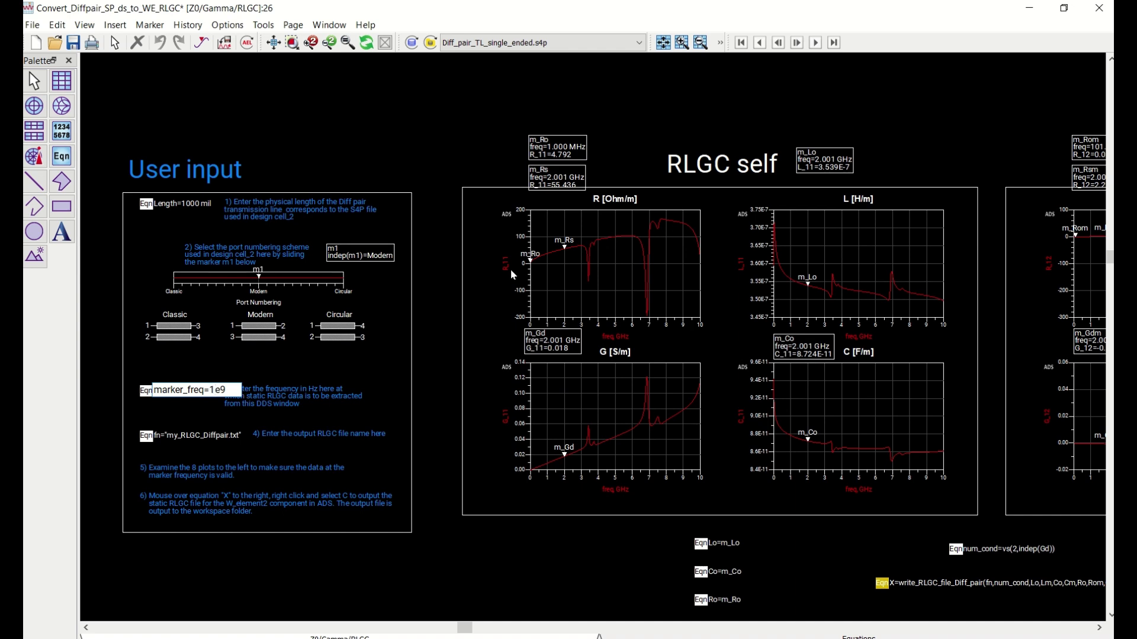
pyautogui.click(457, 112)
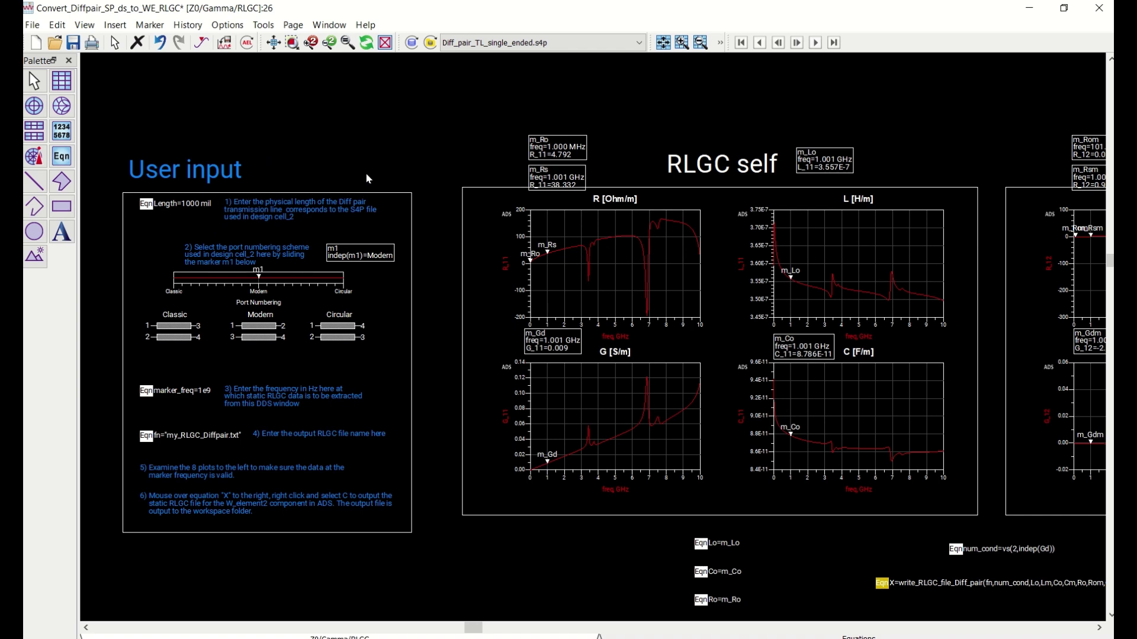
pyautogui.scroll(2, 266, 284)
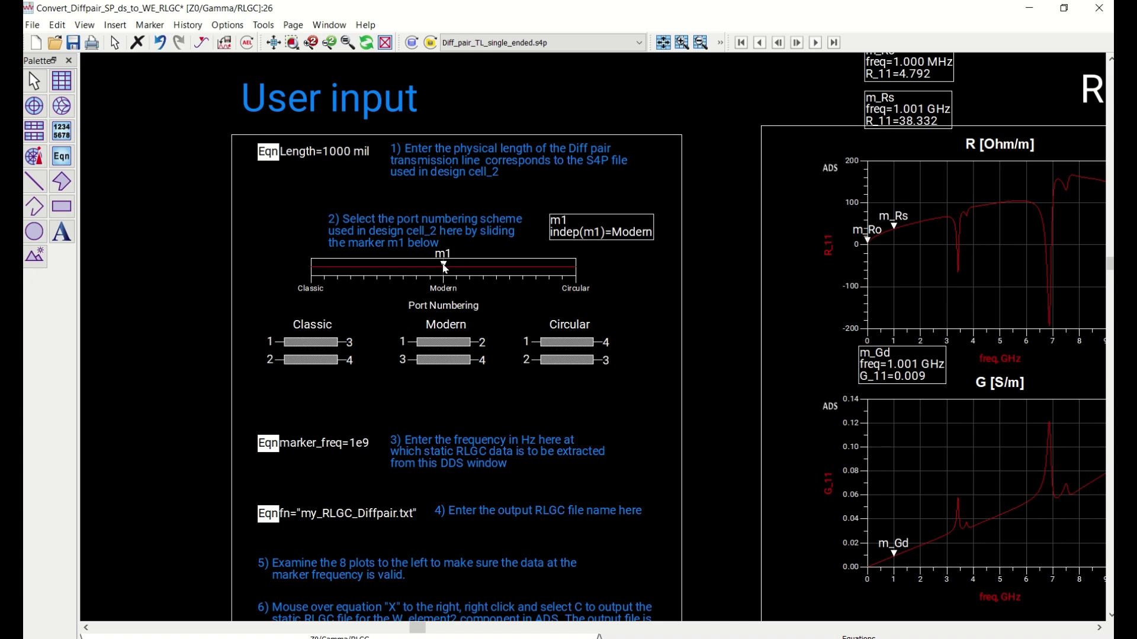
pyautogui.moveTo(448, 267); pyautogui.dragTo(328, 268)
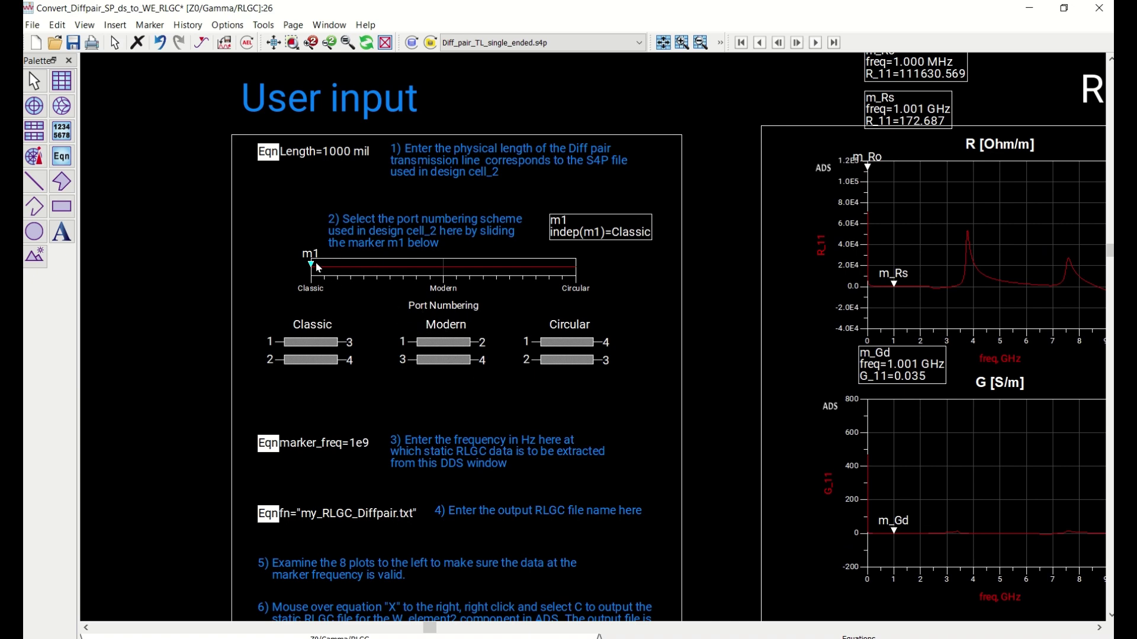
pyautogui.moveTo(314, 268); pyautogui.dragTo(443, 266)
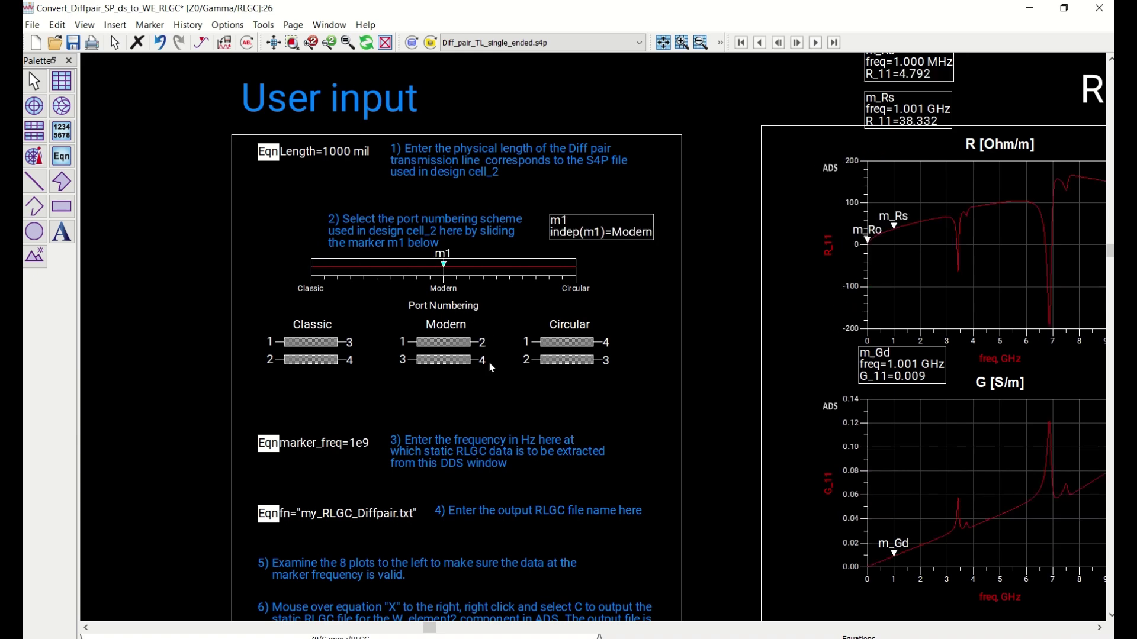
pyautogui.scroll(-2, 472, 317)
pyautogui.hscroll(3, 435, 319)
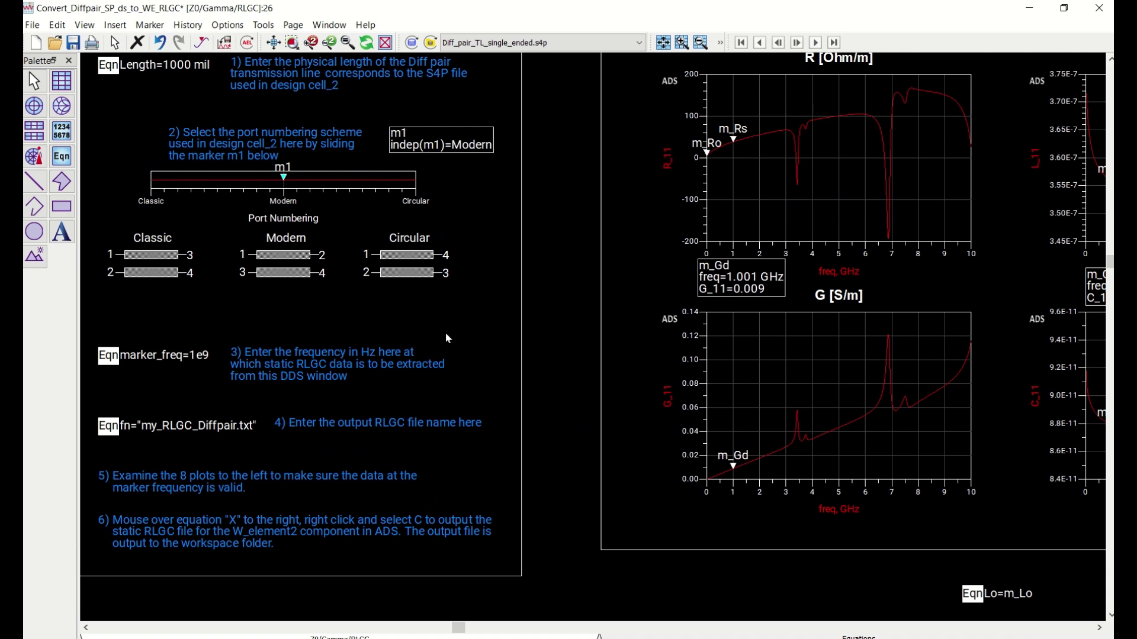
pyautogui.scroll(-1, 408, 349)
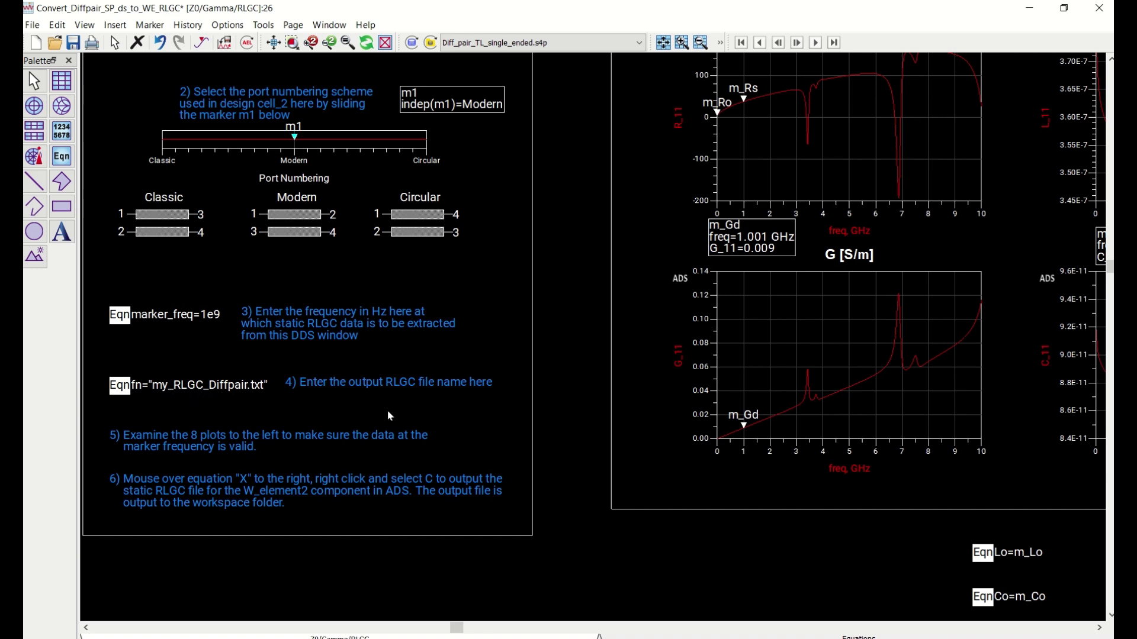
# - Scroll through the equations below the plots to find X=write_RLGC_file_Diff_pair
pyautogui.scroll(-2, 332, 406)
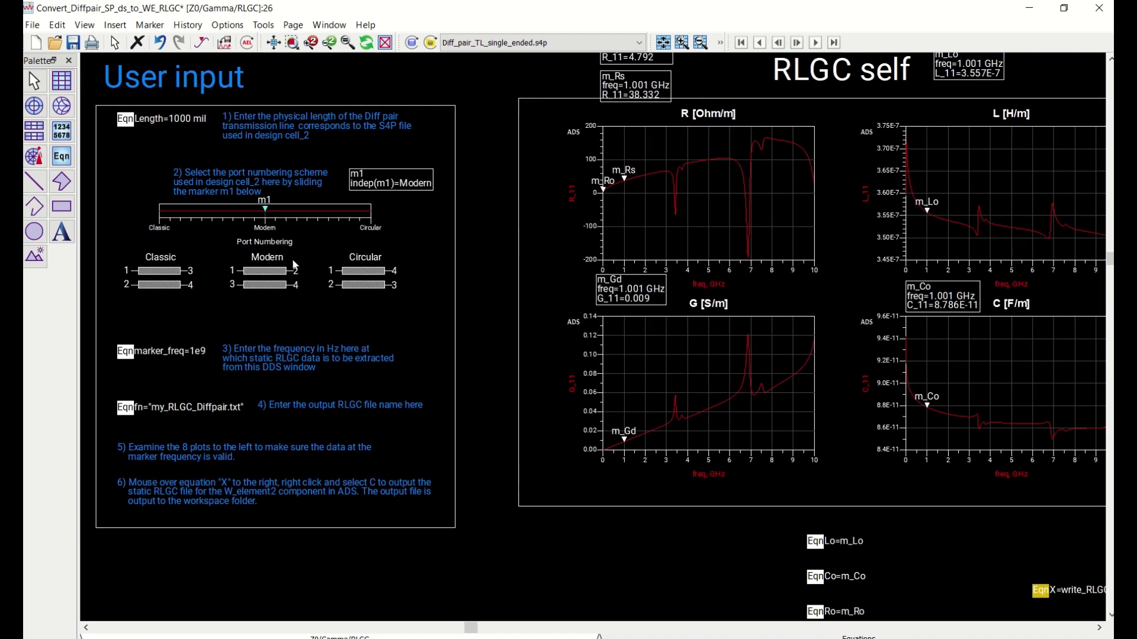
pyautogui.hscroll(5, 237, 381)
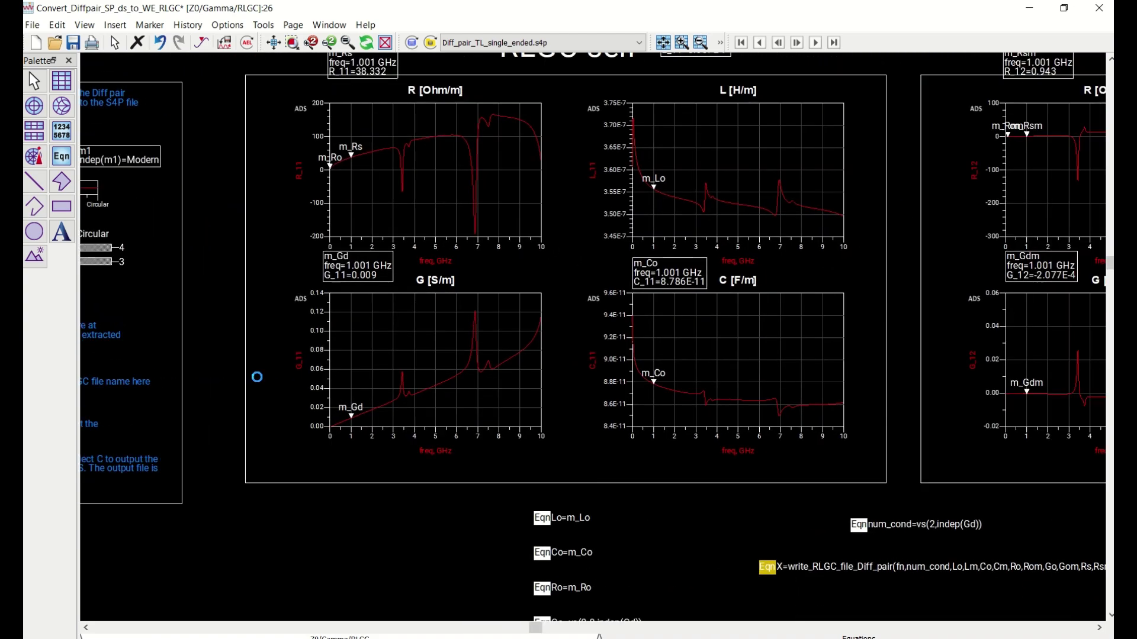
pyautogui.scroll(-3, 713, 311)
pyautogui.hscroll(4, 538, 221)
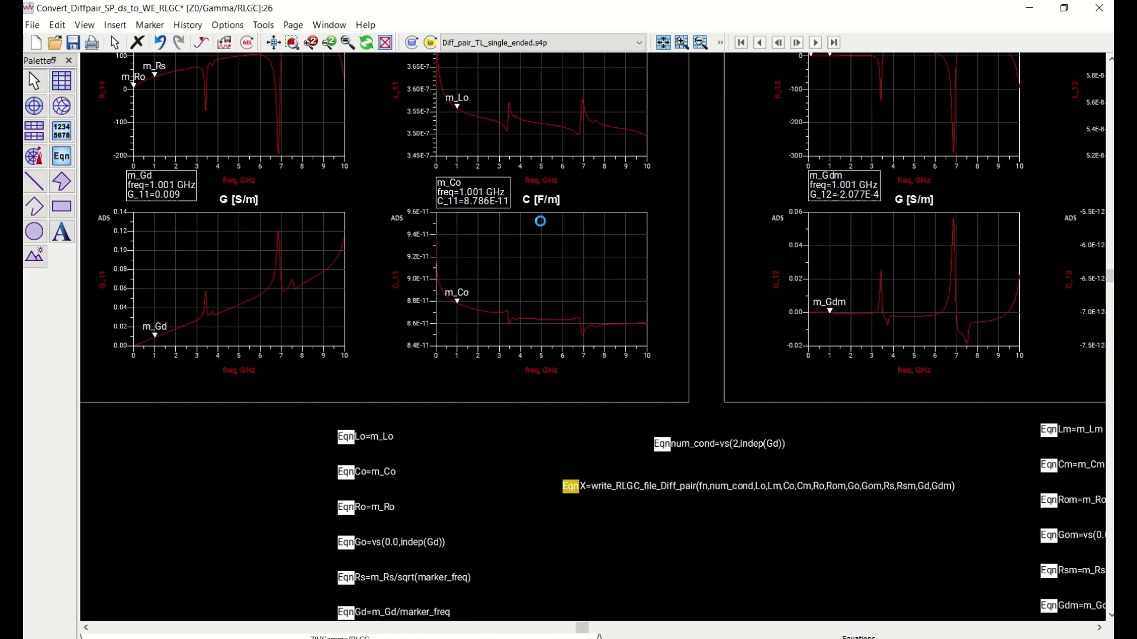
pyautogui.scroll(1, 590, 234)
pyautogui.hscroll(1, 545, 255)
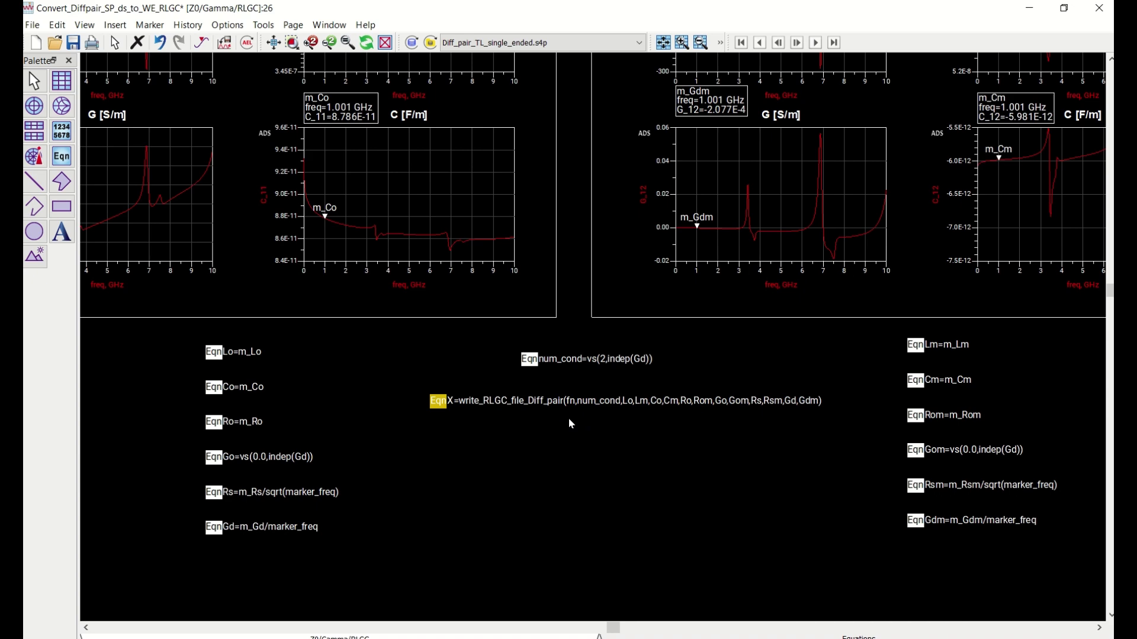
pyautogui.hscroll(-10, 609, 429)
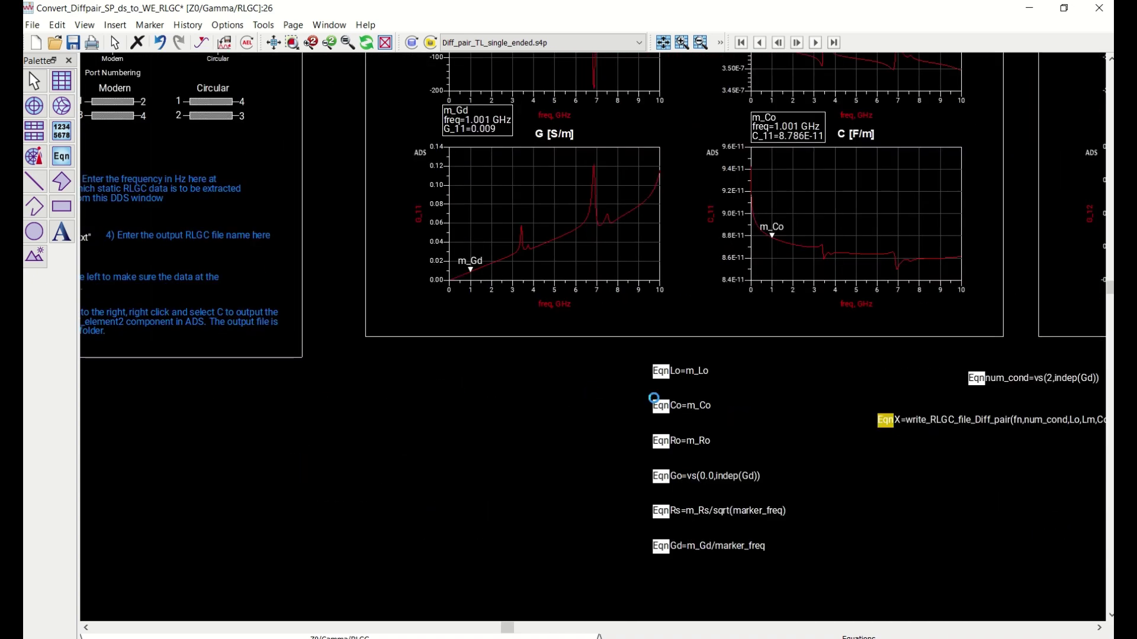
pyautogui.hscroll(10, 265, 346)
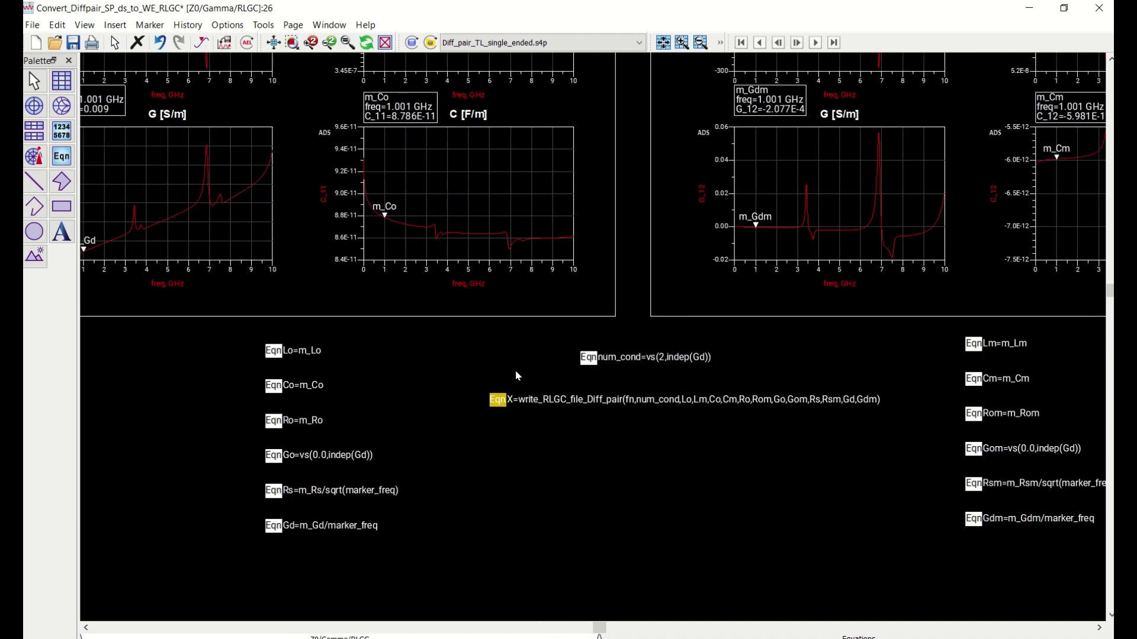
# - Calculate the X equation to write the RLGC file, fit the page, then minimize the data display
pyautogui.rightClick(488, 399)
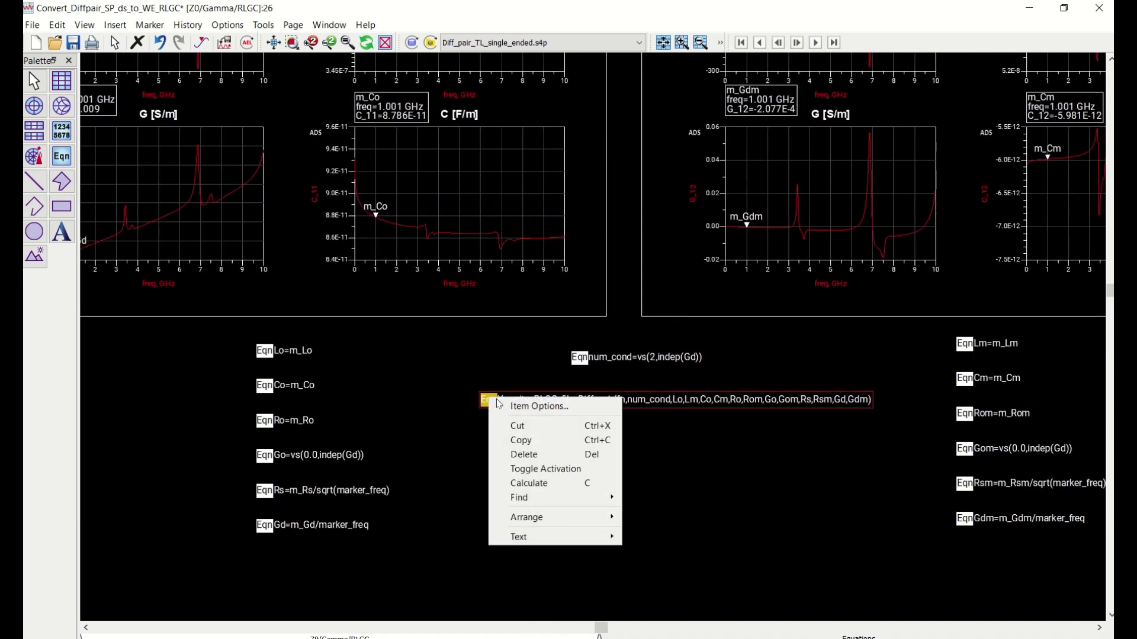
pyautogui.click(535, 487)
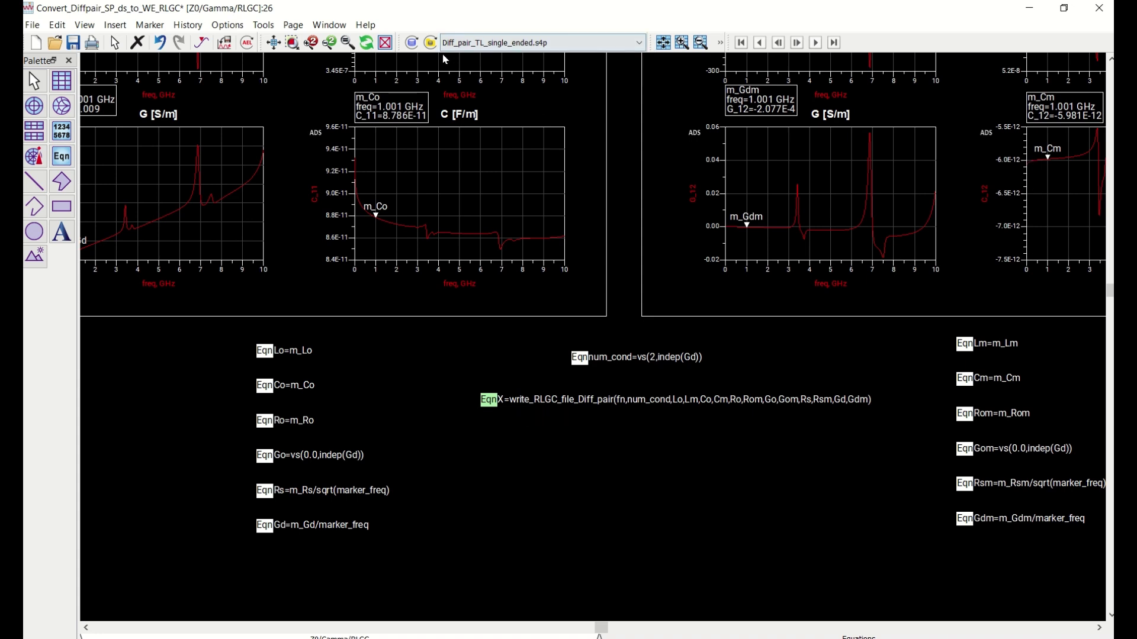
pyautogui.click(292, 42)
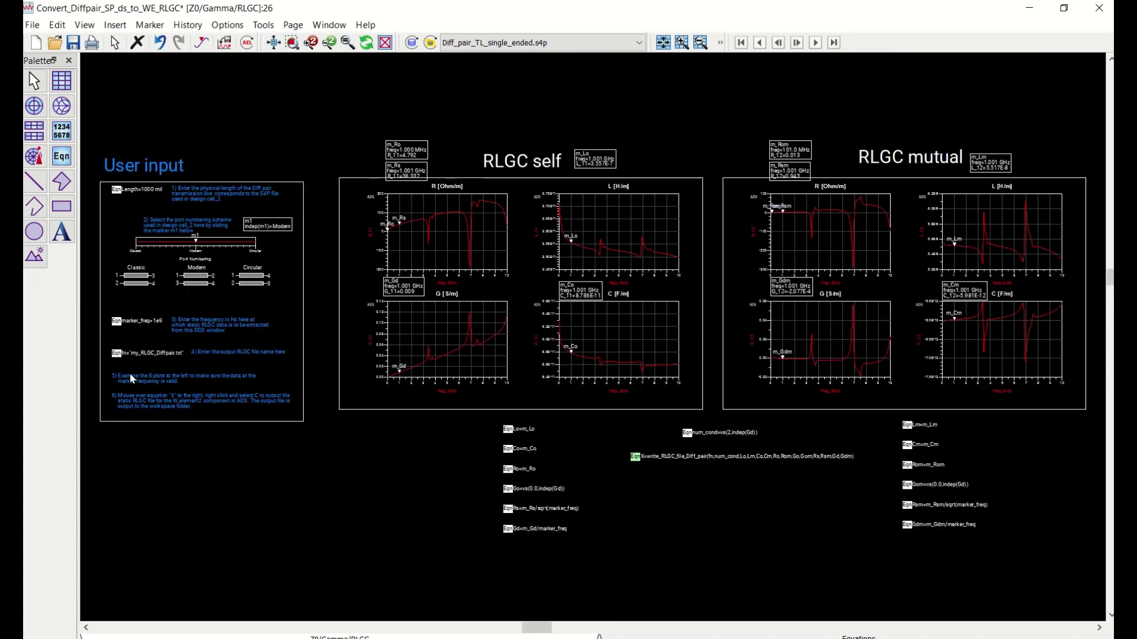
pyautogui.scroll(2, 146, 371)
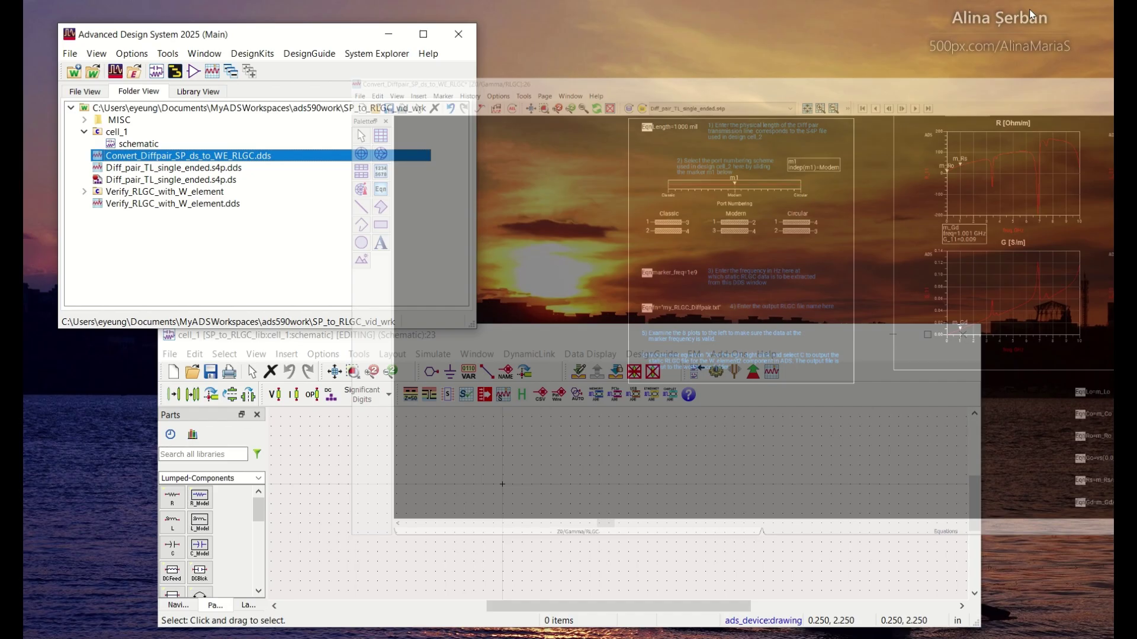
pyautogui.click(1029, 8)
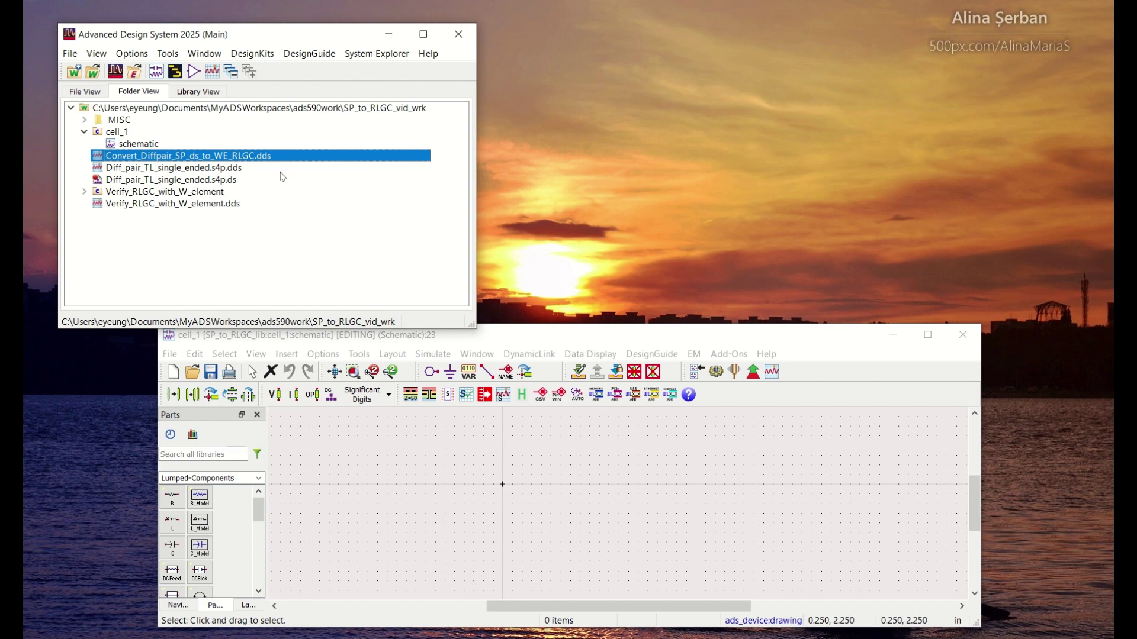
# - Open the workspace folder in File Explorer and locate my_RLGC_Diffpair.txt
pyautogui.rightClick(299, 107)
pyautogui.click(346, 291)
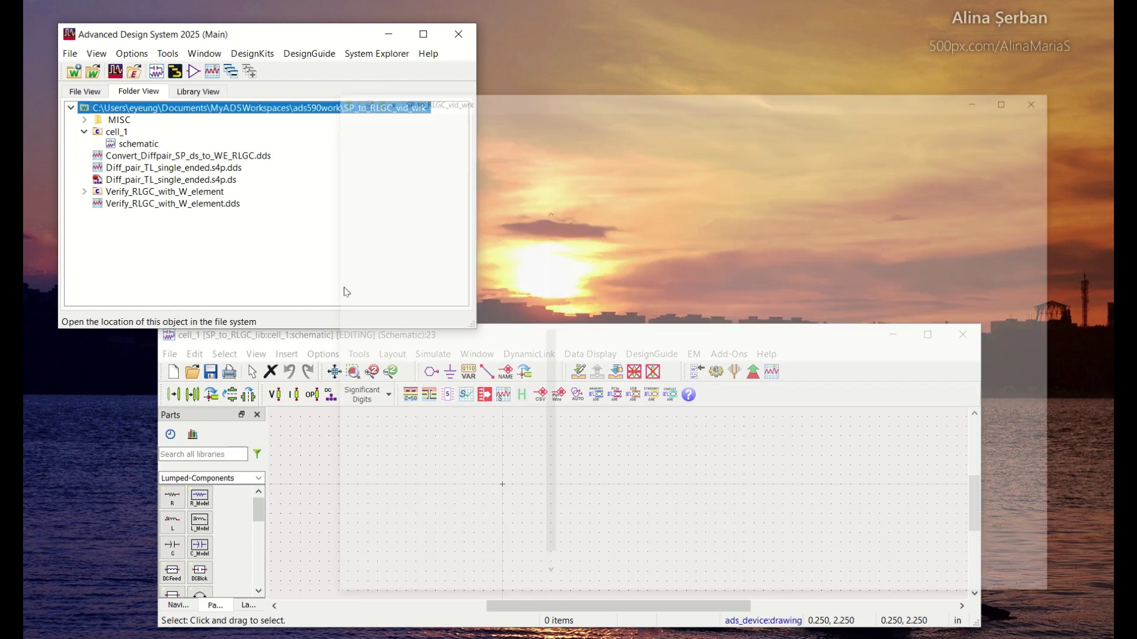
pyautogui.doubleClick(491, 257)
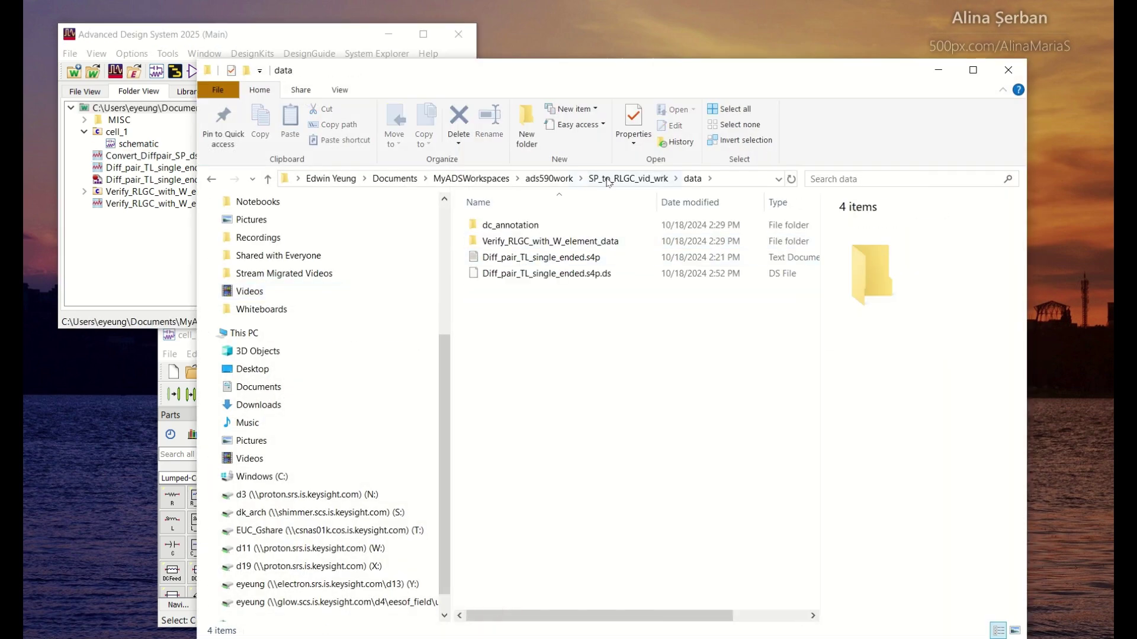
pyautogui.click(616, 179)
pyautogui.moveTo(592, 70); pyautogui.dragTo(513, 31)
pyautogui.scroll(-1, 540, 274)
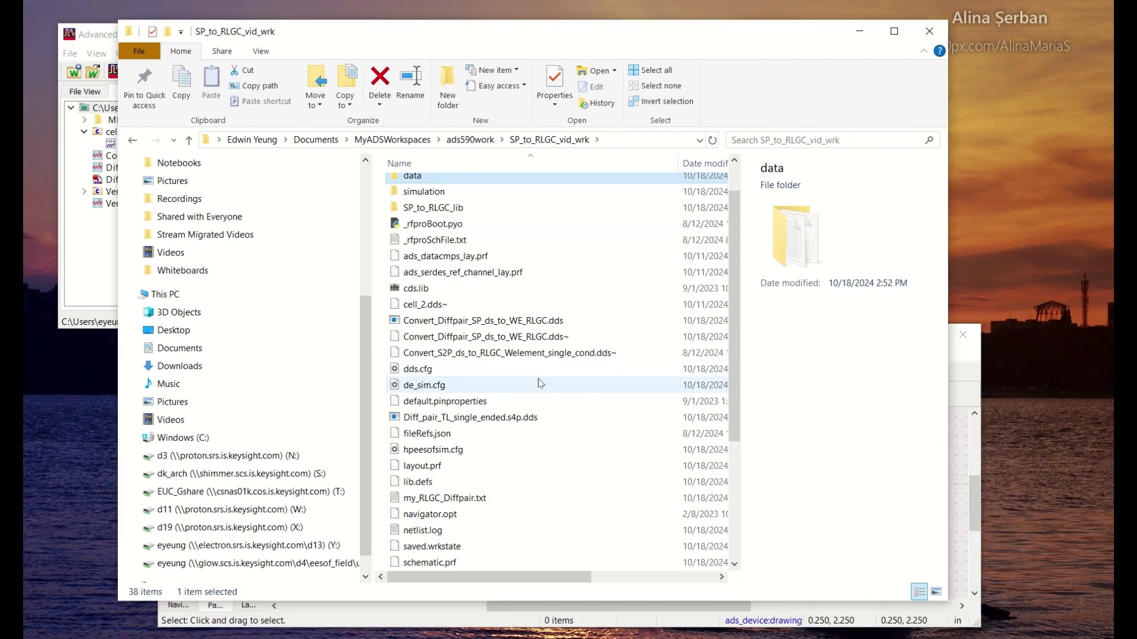
# - Edit my_RLGC_Diffpair.txt with Notepad++, reloading its newly written contents
pyautogui.click(475, 499)
pyautogui.rightClick(475, 499)
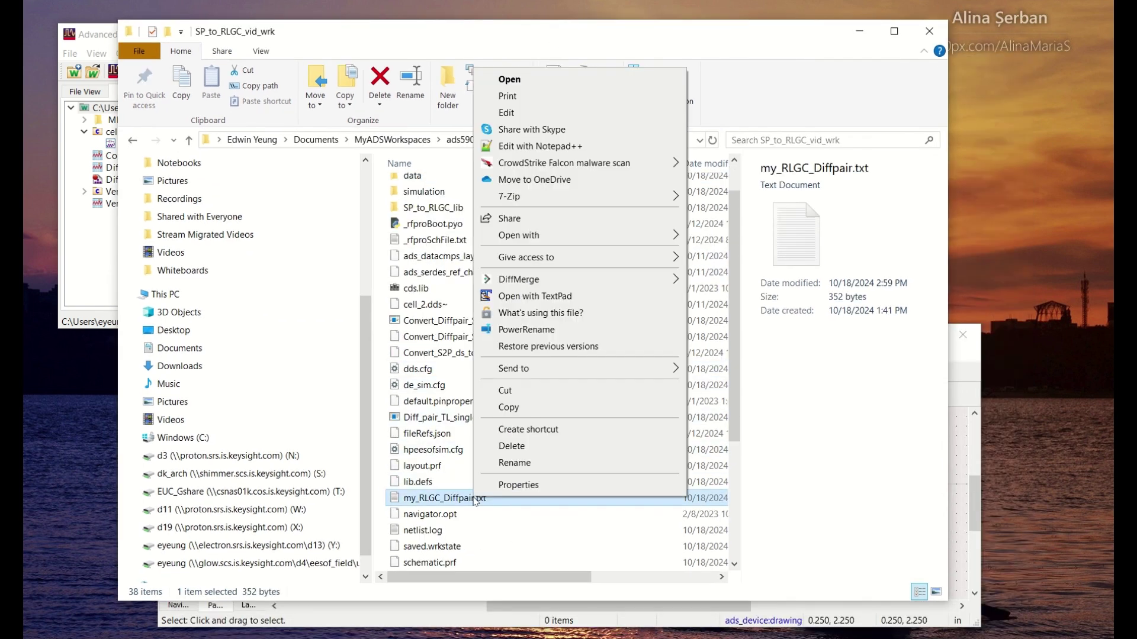
pyautogui.click(552, 146)
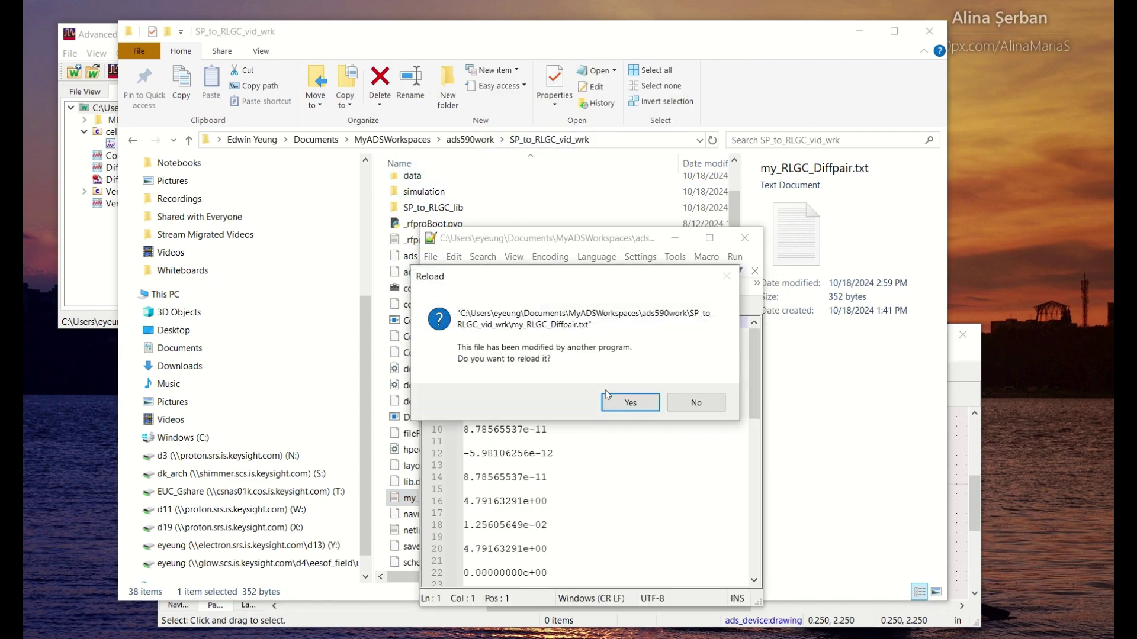
pyautogui.click(629, 402)
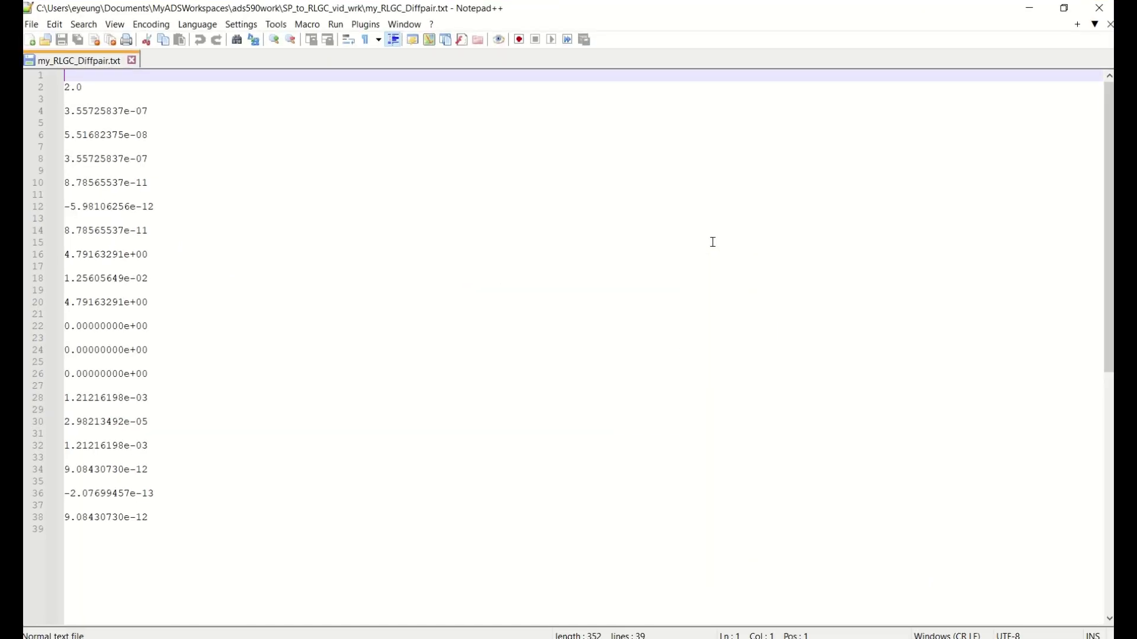
# - Maximize Notepad++ to review the RLGC values in my_RLGC_Diffpair.txt
pyautogui.click(709, 238)
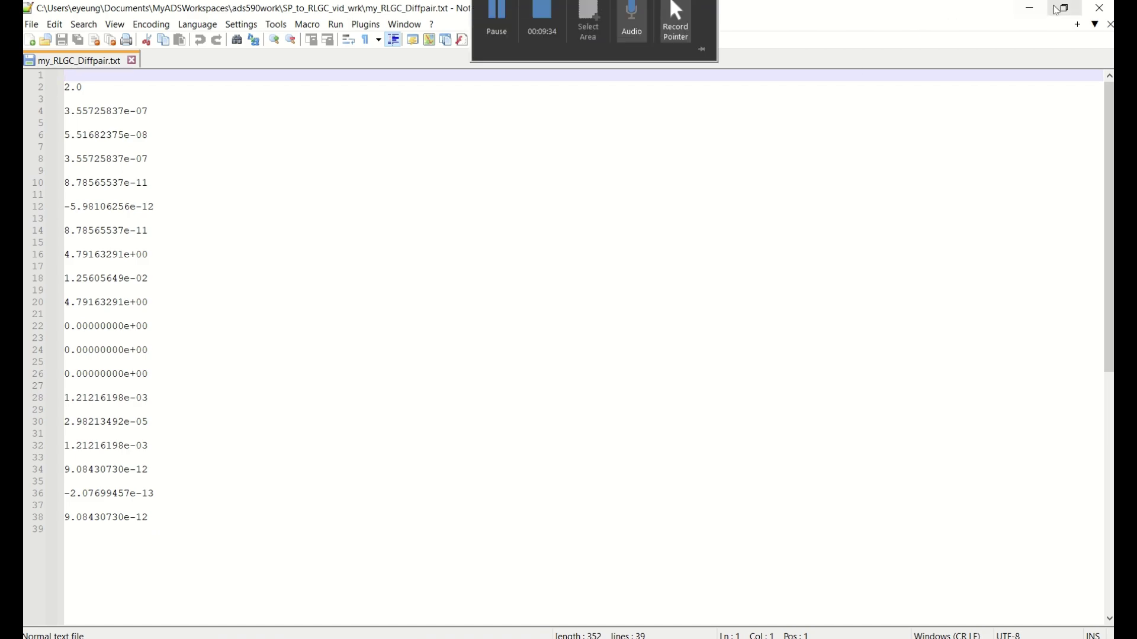
# - Return to ADS and open the Verify_RLGC_with_W_element schematic full-screen
pyautogui.click(1031, 9)
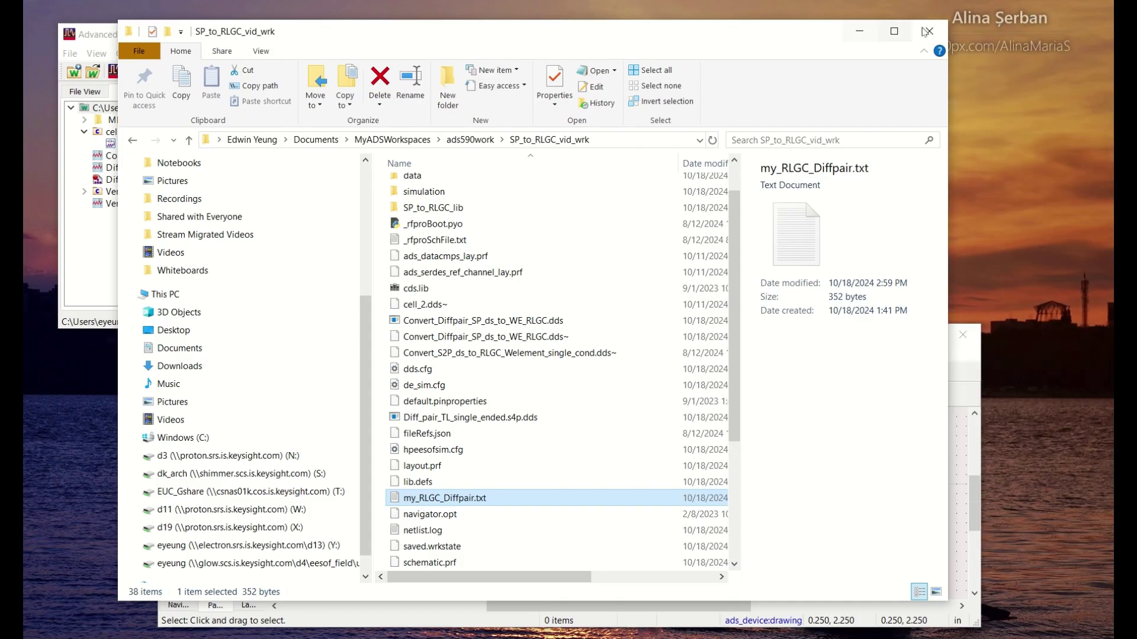
pyautogui.click(860, 32)
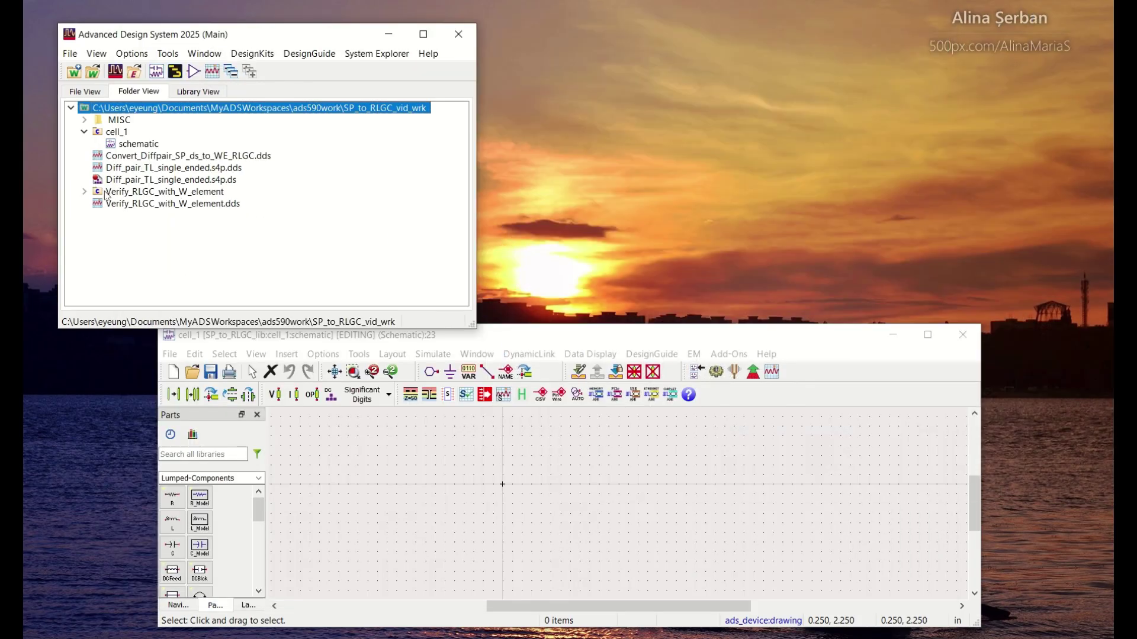
pyautogui.click(84, 192)
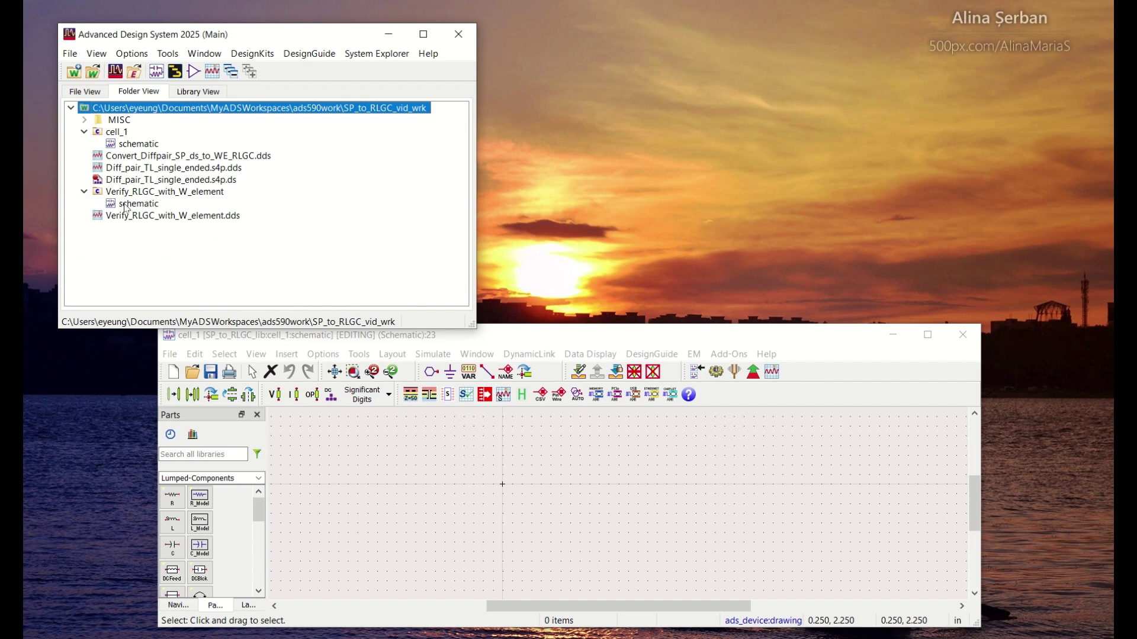
pyautogui.doubleClick(126, 205)
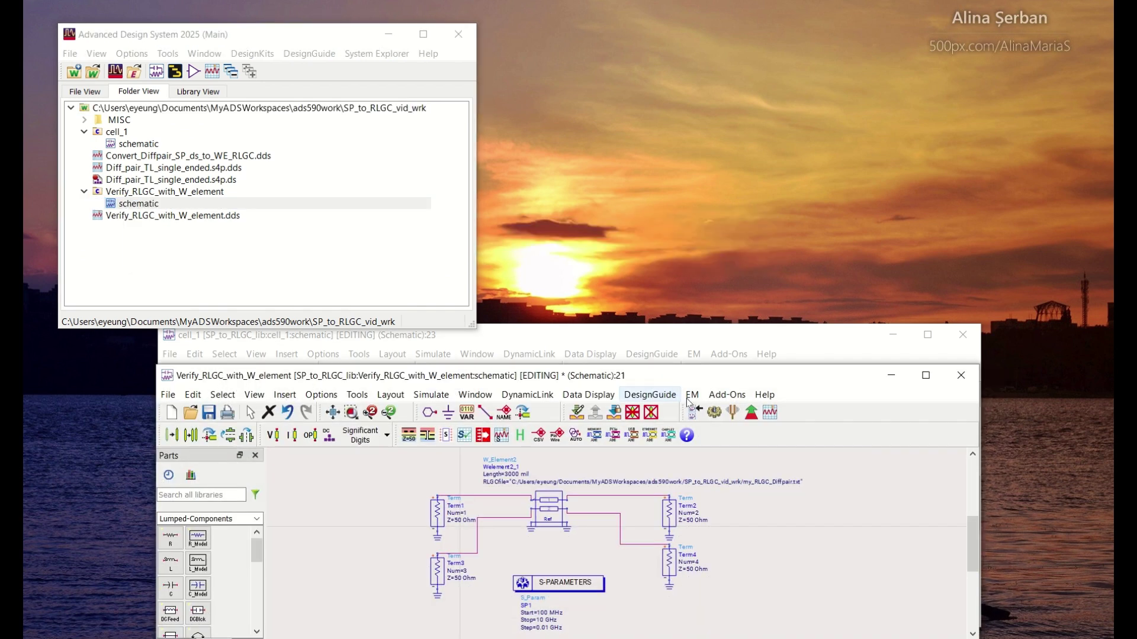
pyautogui.click(926, 376)
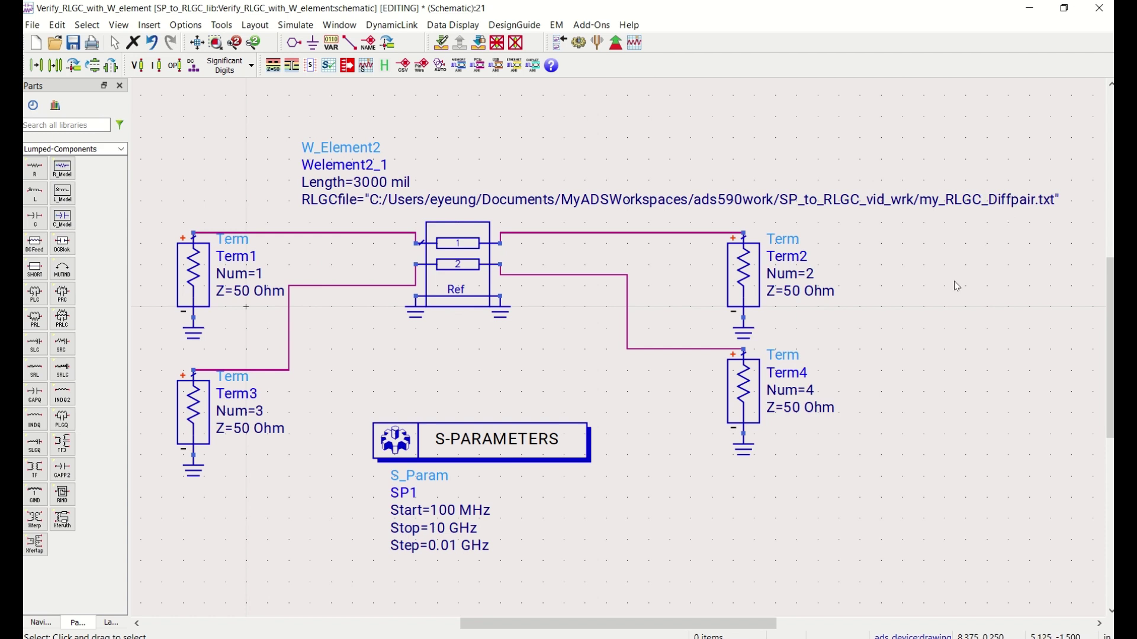
# - Simulate at 3000 mil, then set W_Element2's length to 1000 mil and re-simulate
pyautogui.click(577, 43)
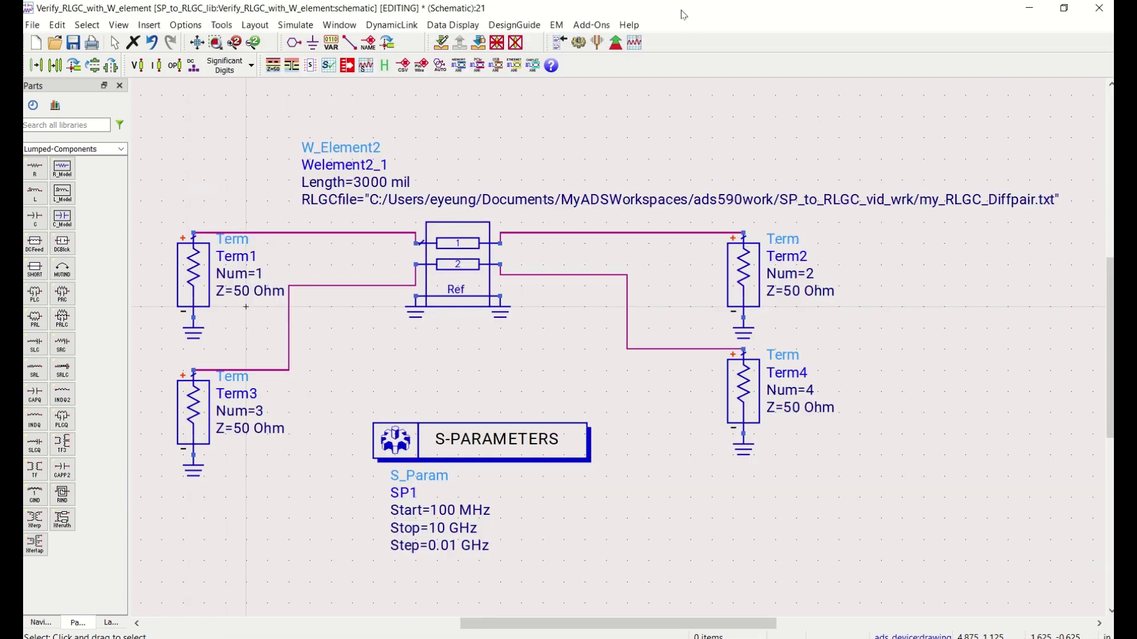
pyautogui.click(682, 24)
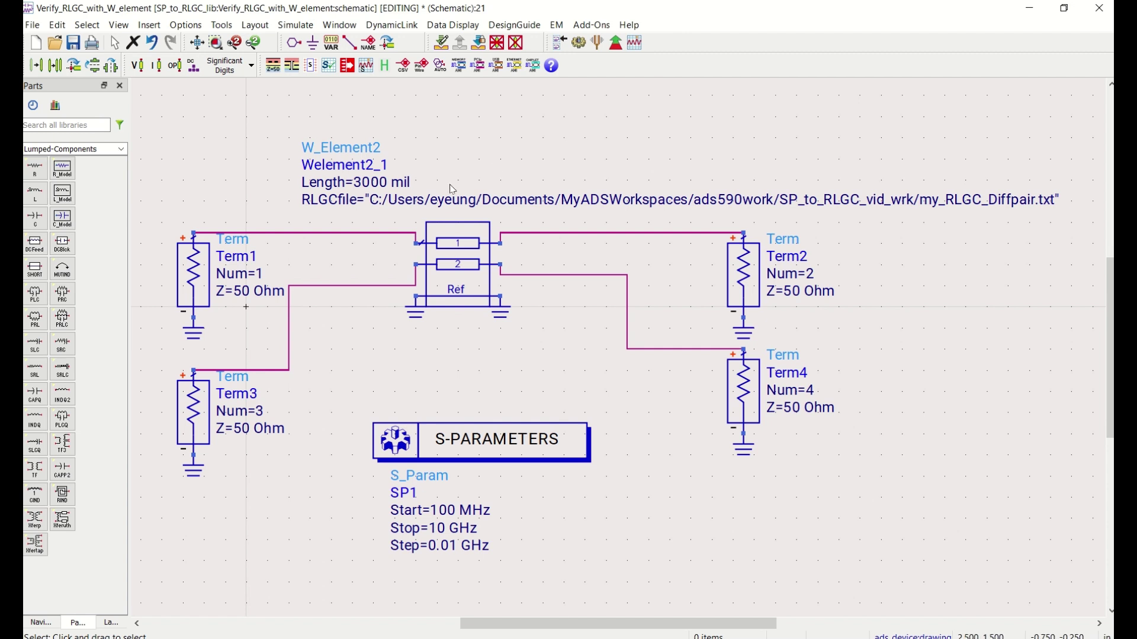
pyautogui.doubleClick(370, 184)
pyautogui.write('1000')
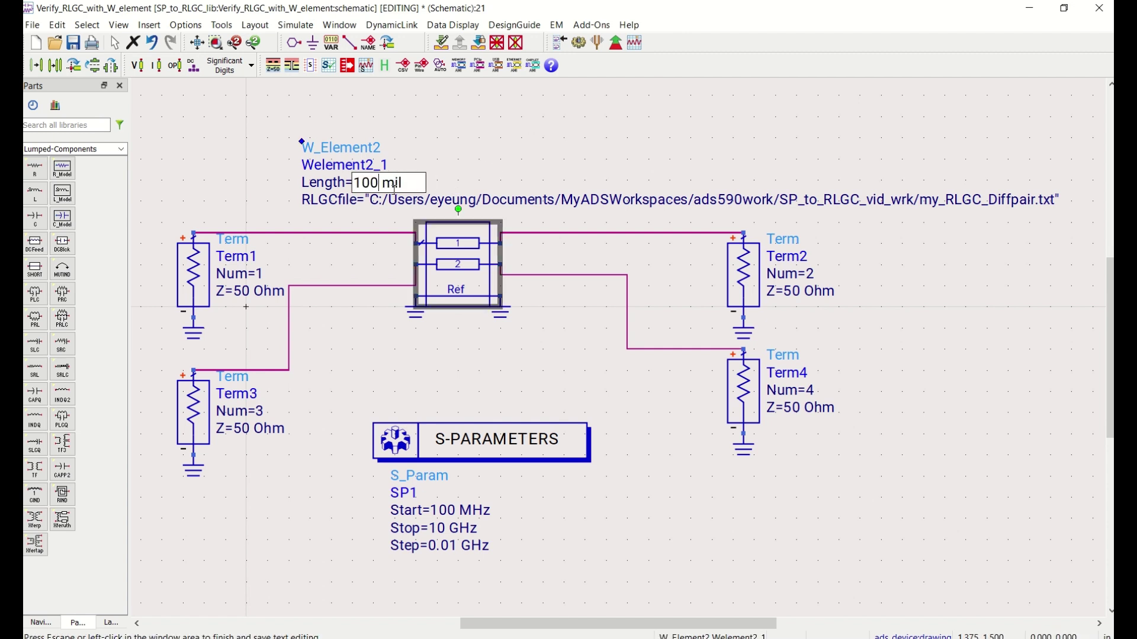
pyautogui.click(520, 116)
pyautogui.click(579, 42)
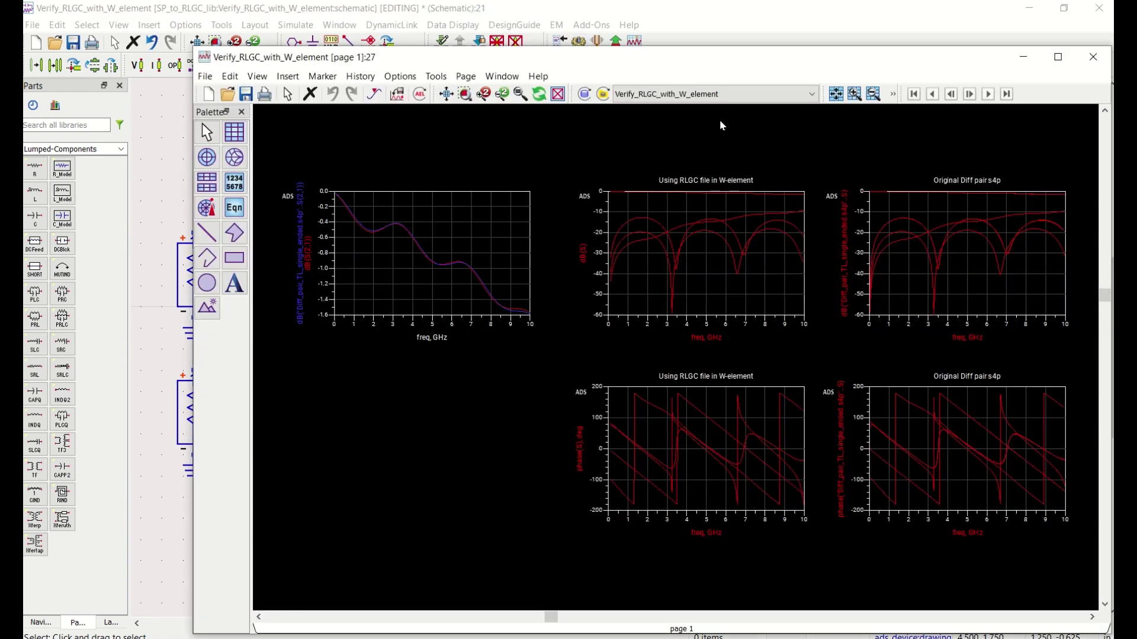
pyautogui.click(466, 76)
pyautogui.click(633, 61)
# - Compare the W-element and original S4P dB and phase plots close up, then minimize the results
pyautogui.moveTo(644, 60); pyautogui.dragTo(533, 67)
pyautogui.doubleClick(533, 67)
pyautogui.hscroll(6, 754, 268)
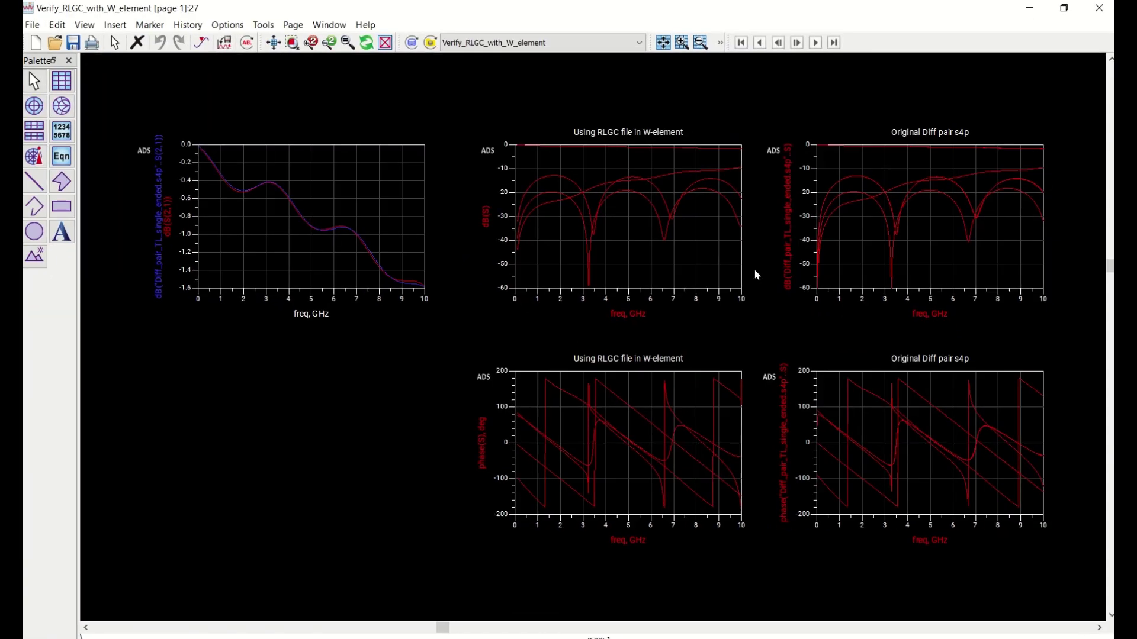
pyautogui.scroll(3, 598, 308)
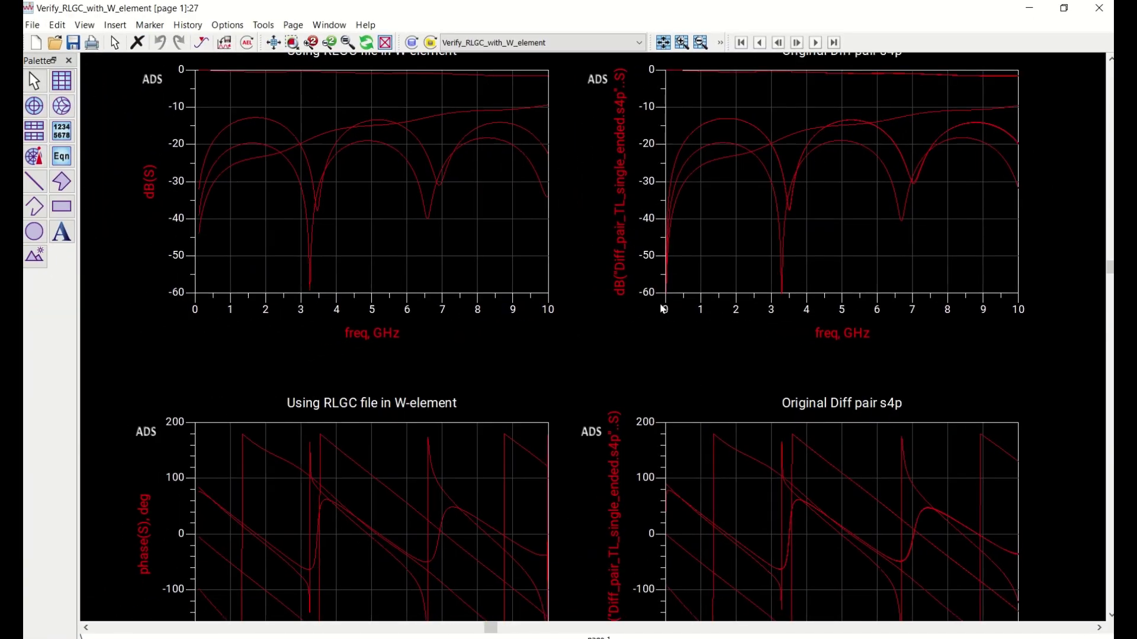
pyautogui.moveTo(634, 322); pyautogui.dragTo(641, 315)
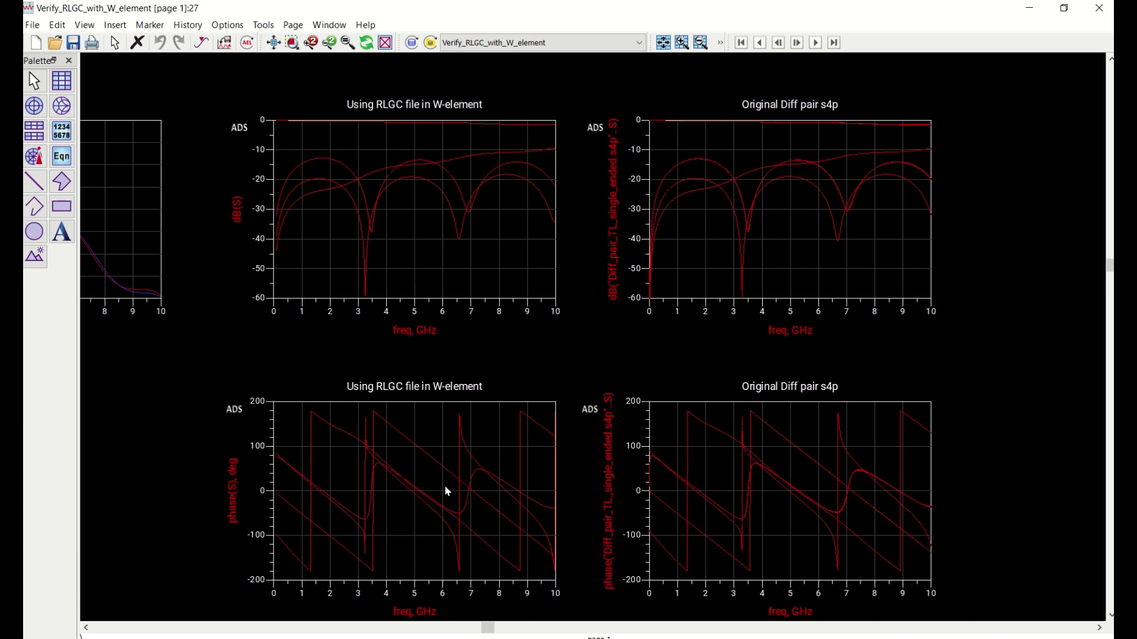
pyautogui.hscroll(-8, 354, 455)
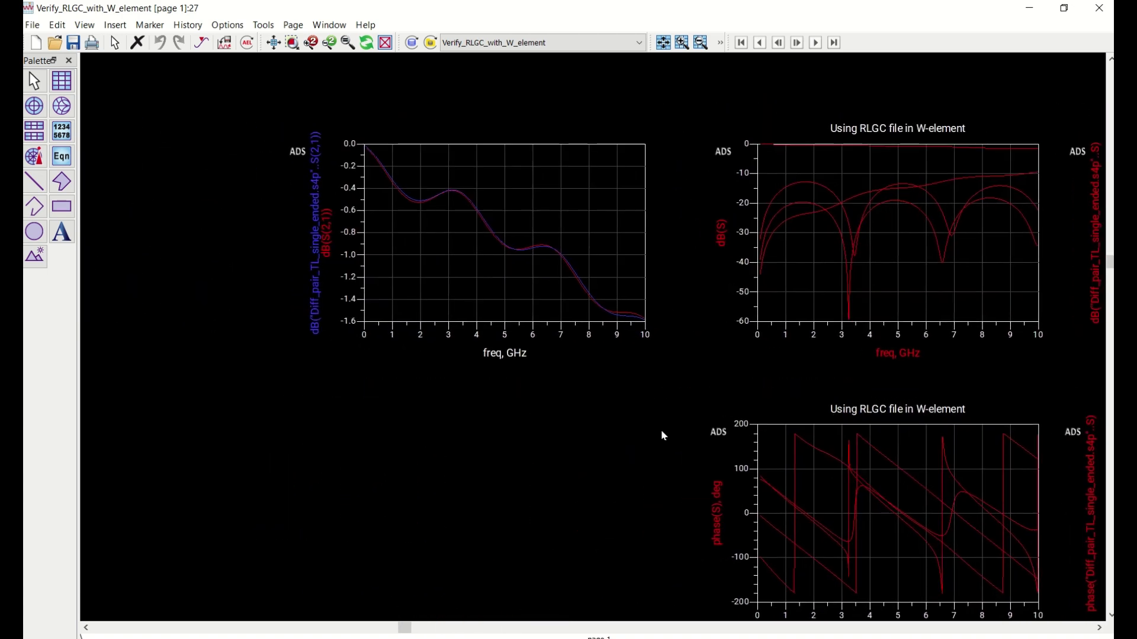
pyautogui.scroll(2, 549, 335)
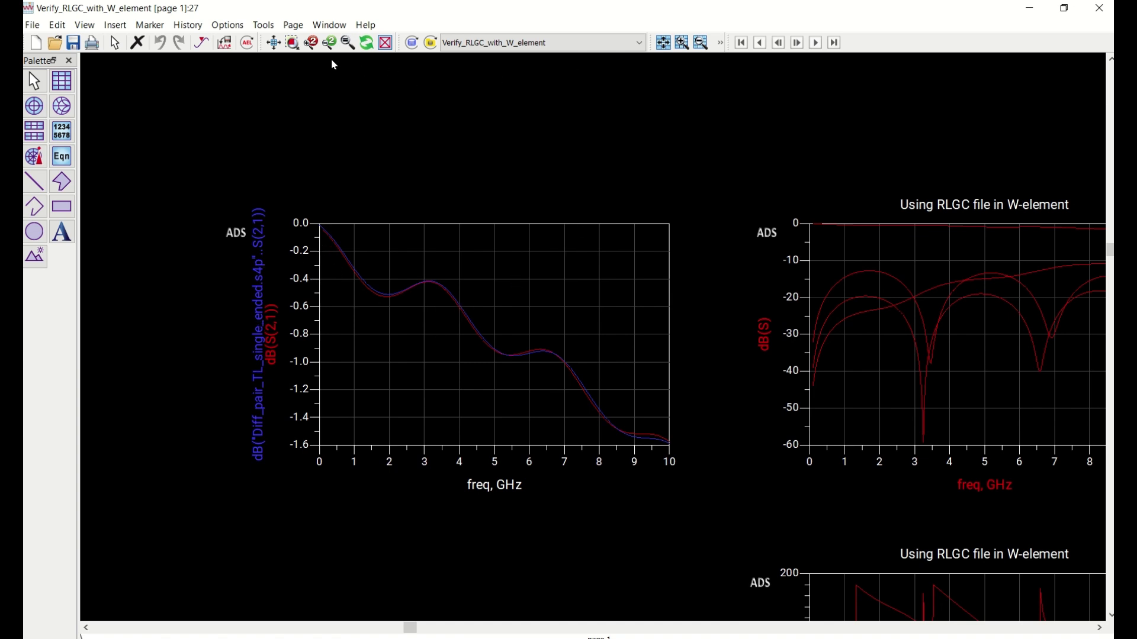
pyautogui.click(278, 45)
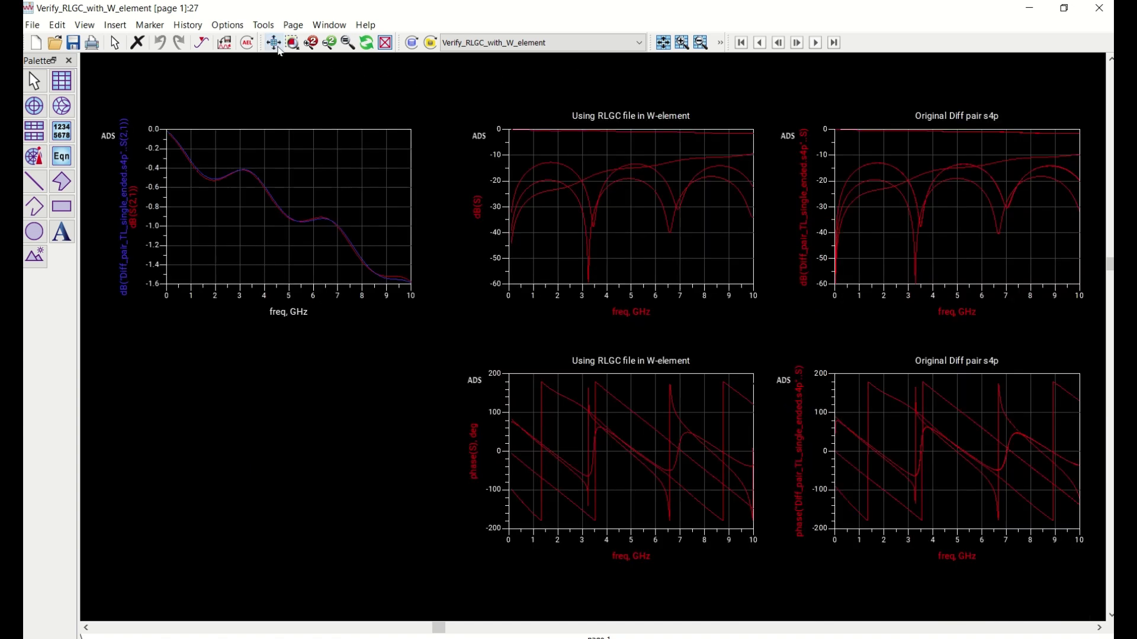
pyautogui.click(1030, 11)
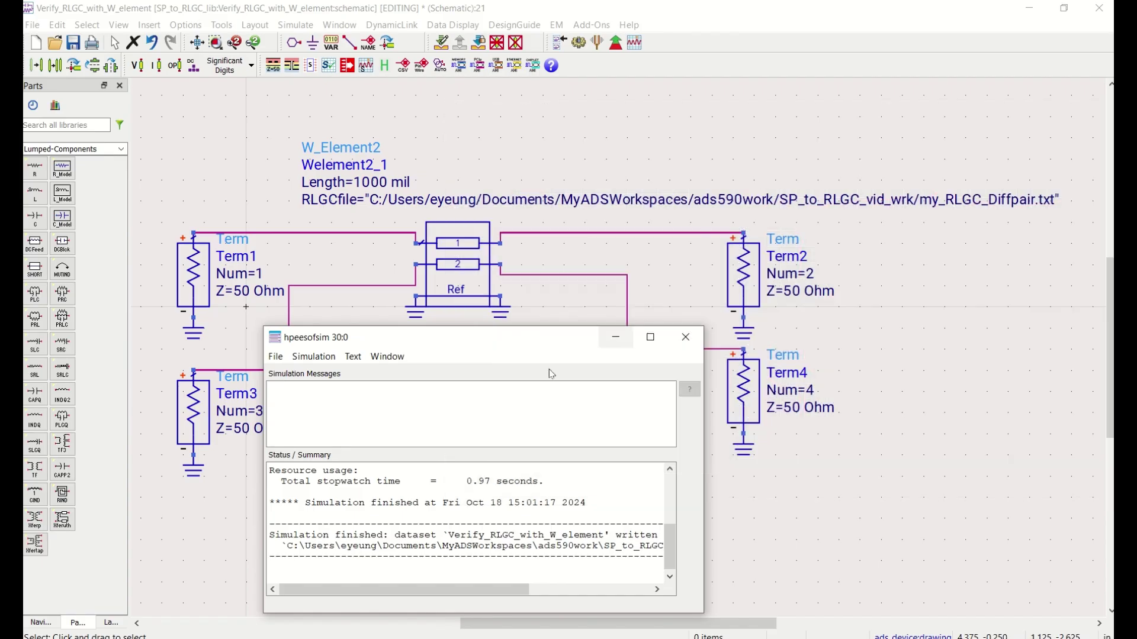
# - Set W_Element2's length to 100 mil, re-simulate, and close the results display
pyautogui.moveTo(498, 352); pyautogui.dragTo(845, 355)
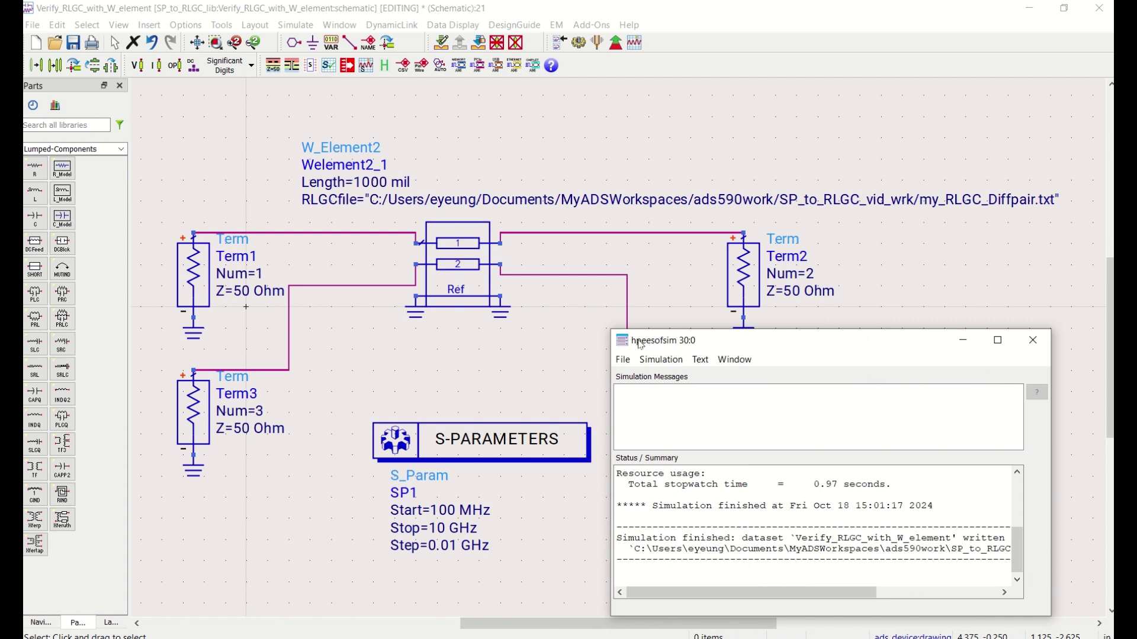
pyautogui.click(385, 181)
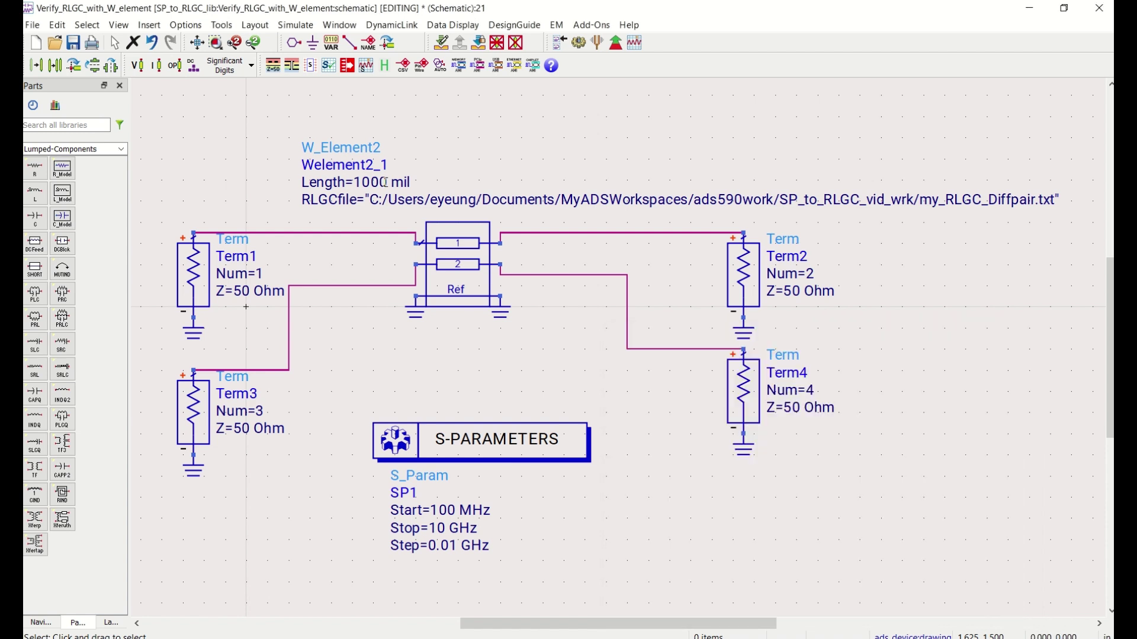
pyautogui.doubleClick(385, 181)
pyautogui.press('BackSpace')
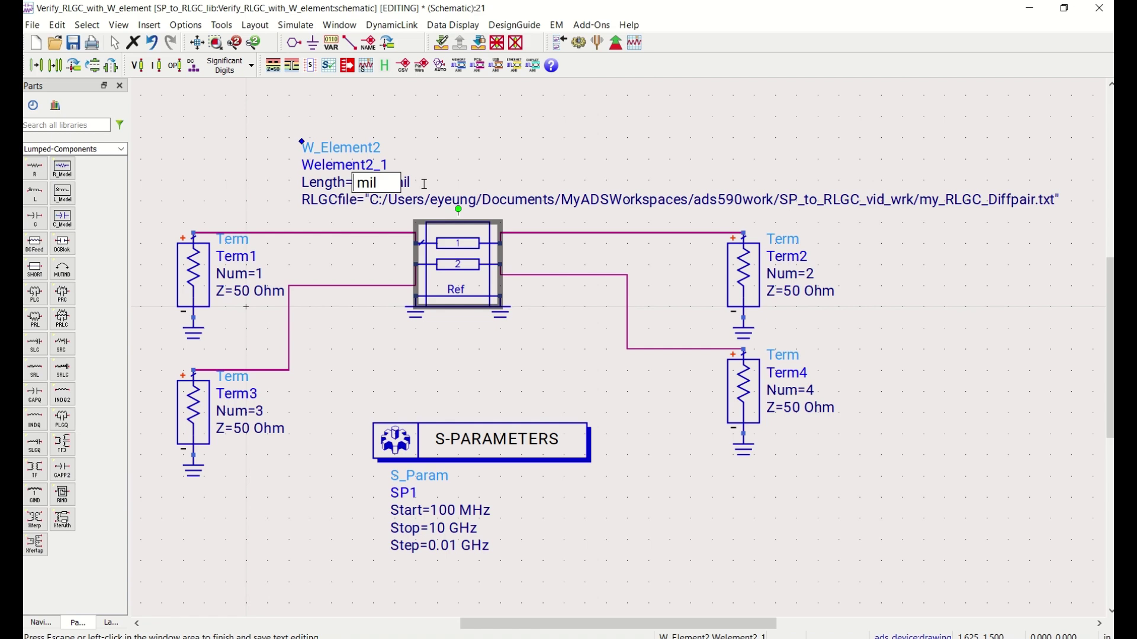
pyautogui.write('100')
pyautogui.click(565, 148)
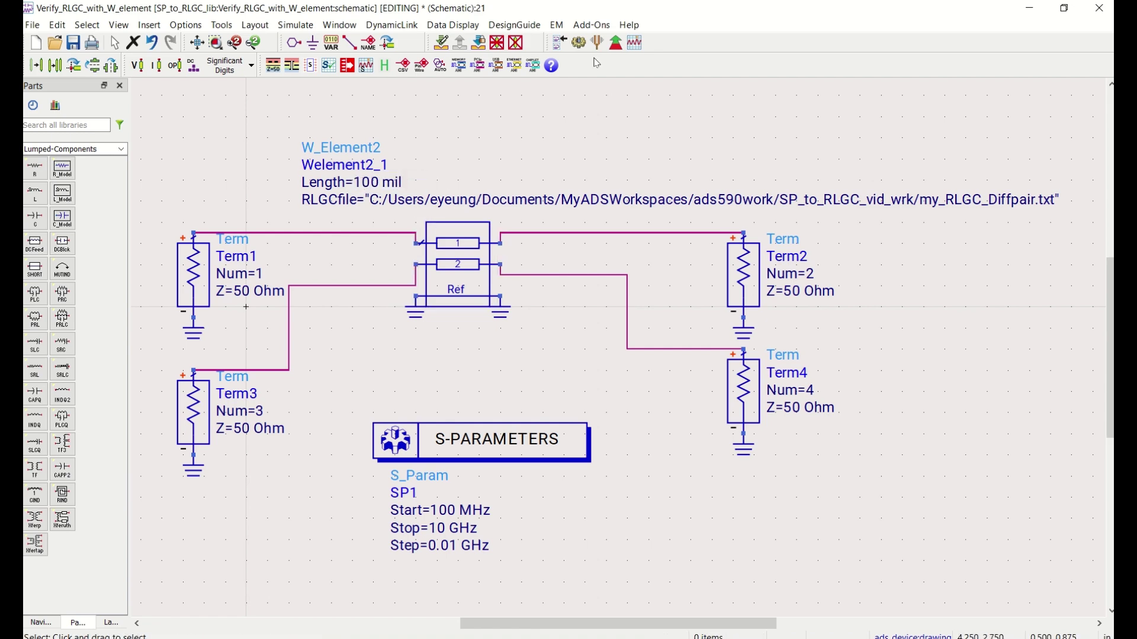
pyautogui.click(579, 42)
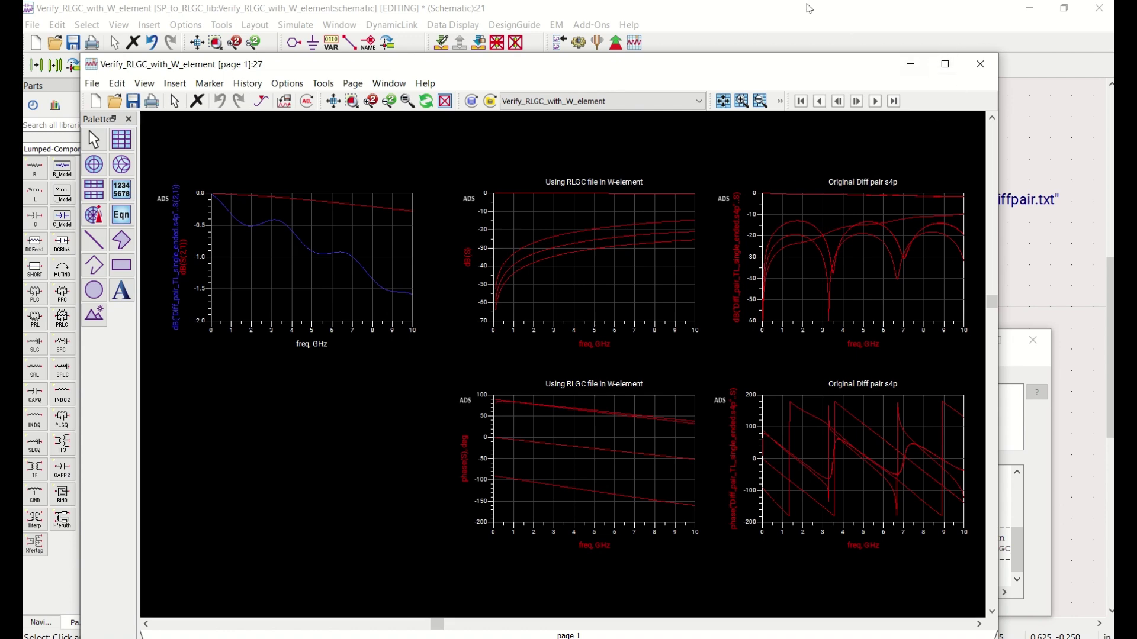
pyautogui.click(980, 63)
# - Change W_Element2's length from 100 to 2500 mil and re-run the simulation
pyautogui.doubleClick(361, 184)
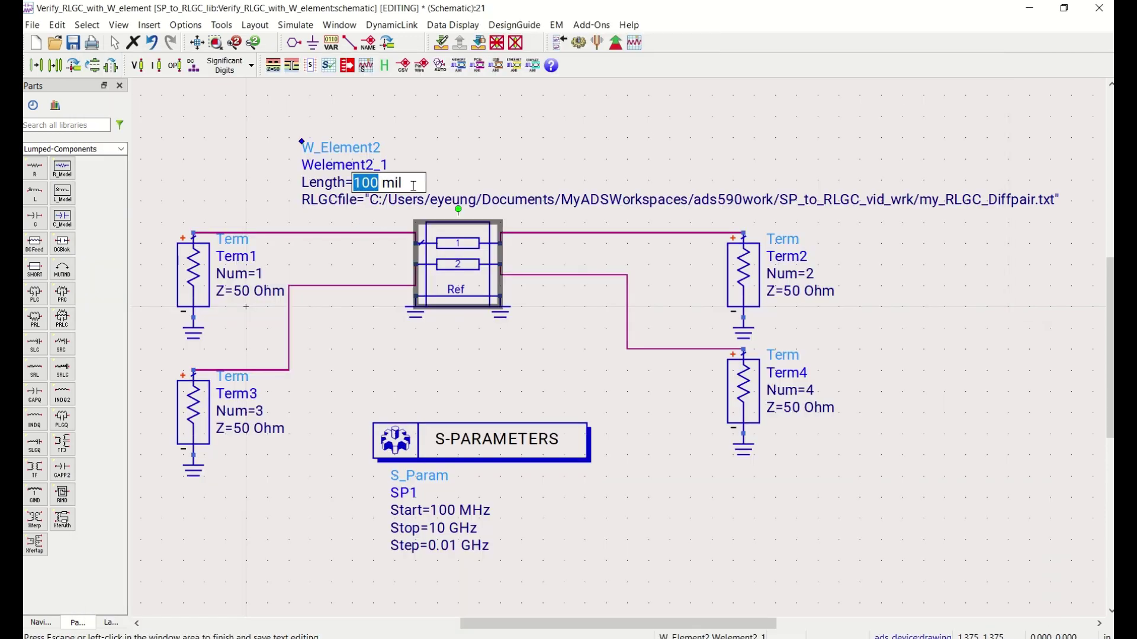
pyautogui.write('2500')
pyautogui.press('Escape')
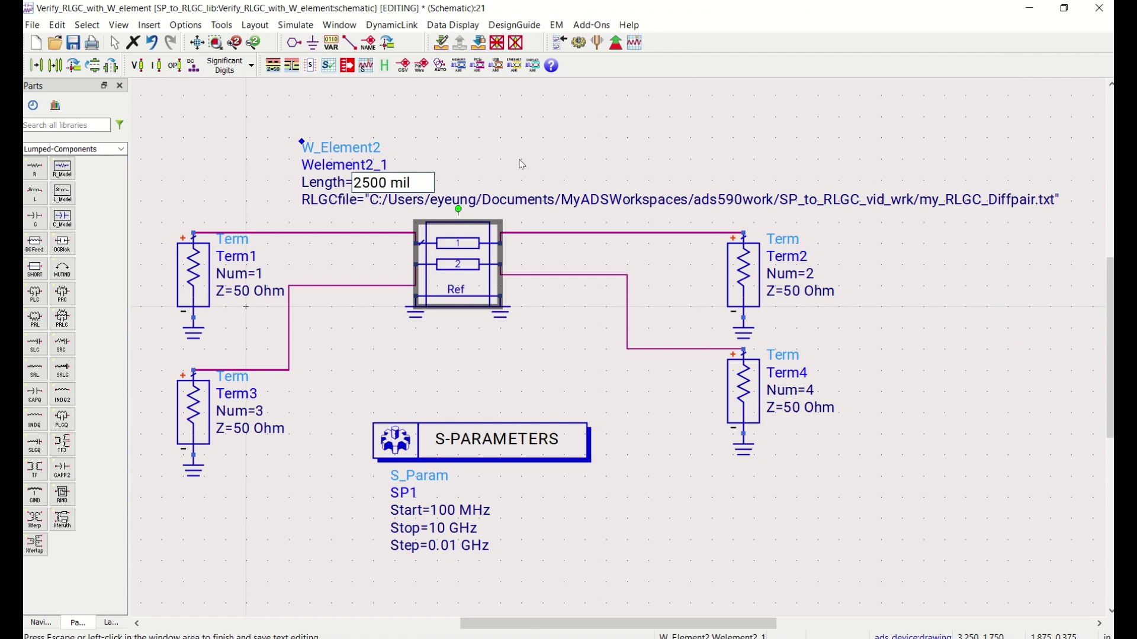
pyautogui.click(578, 42)
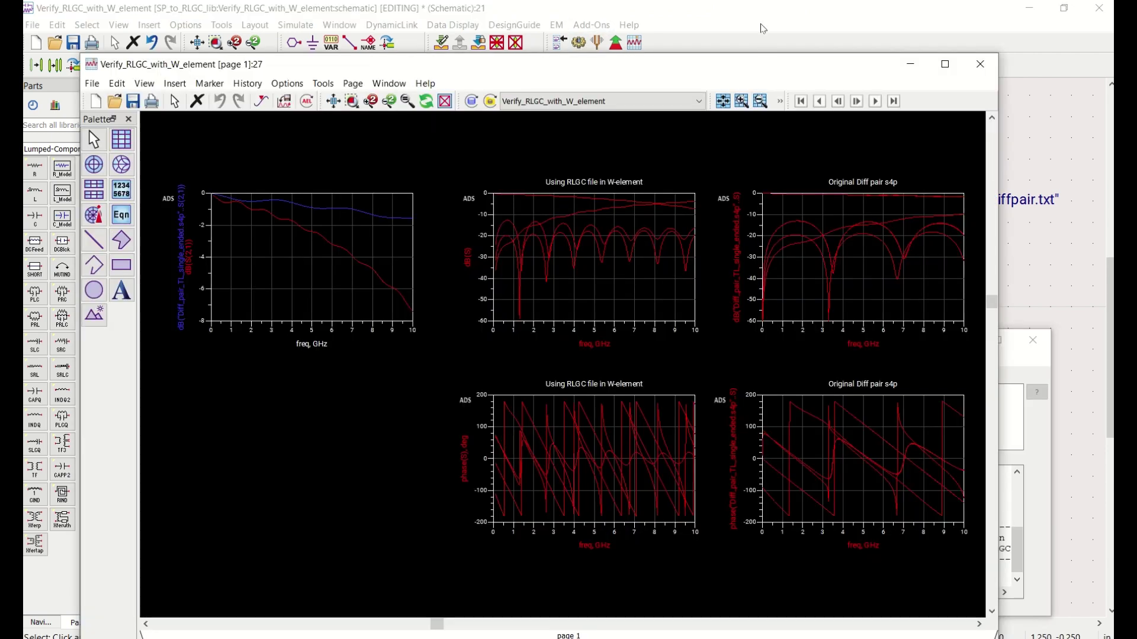
pyautogui.click(763, 29)
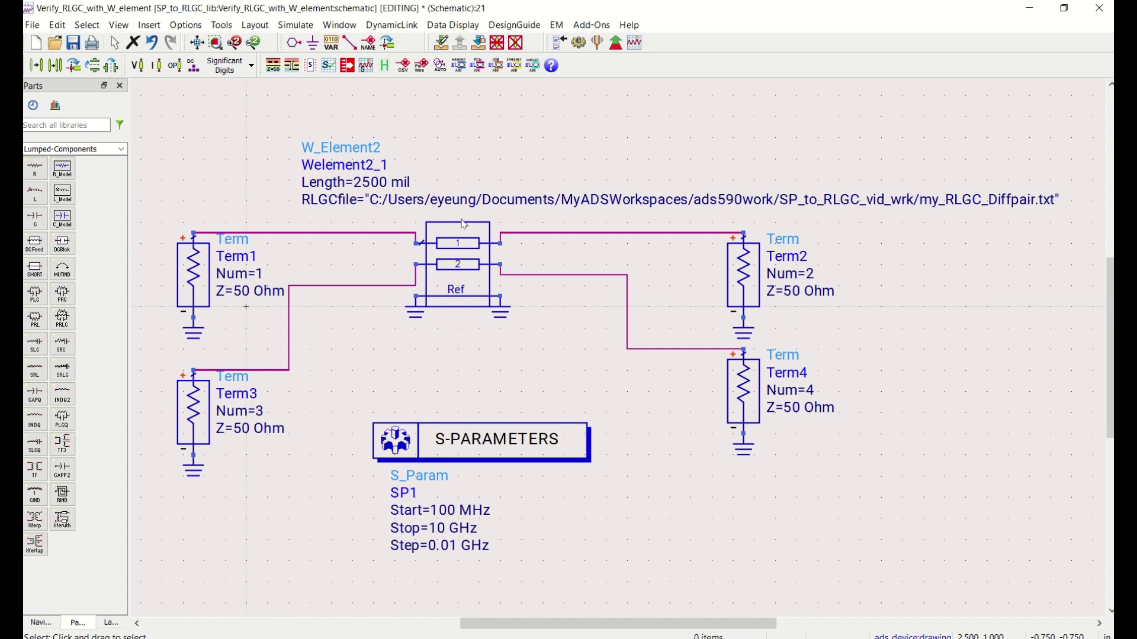
# - Restore down the schematic window and drag it aside to reveal the 2500 mil plots
pyautogui.click(1064, 9)
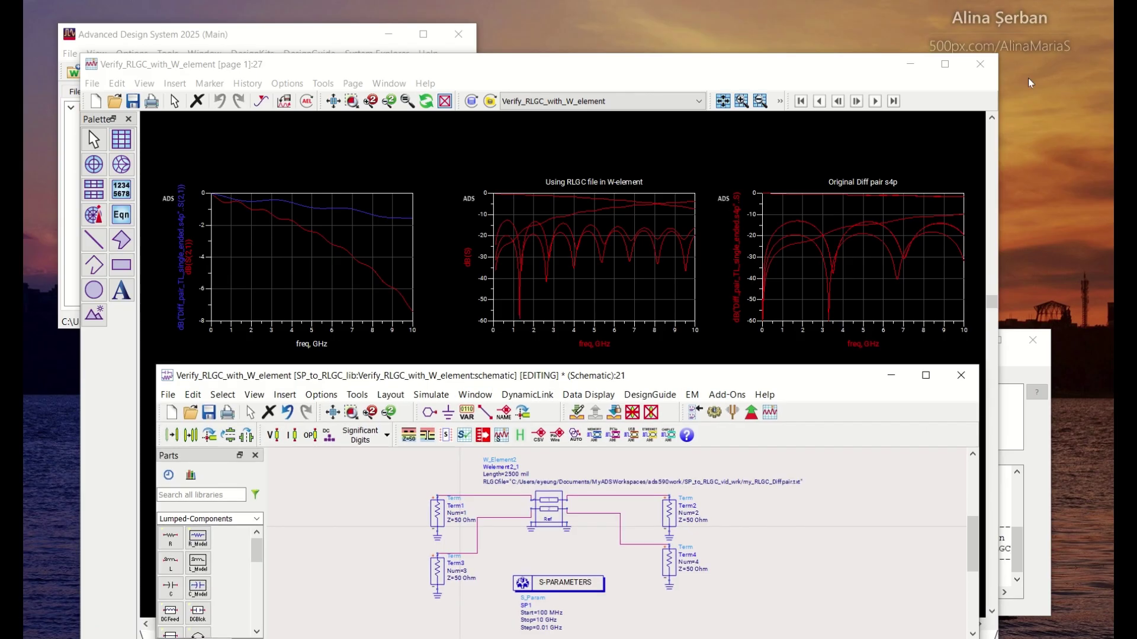
pyautogui.moveTo(838, 384); pyautogui.dragTo(915, 346)
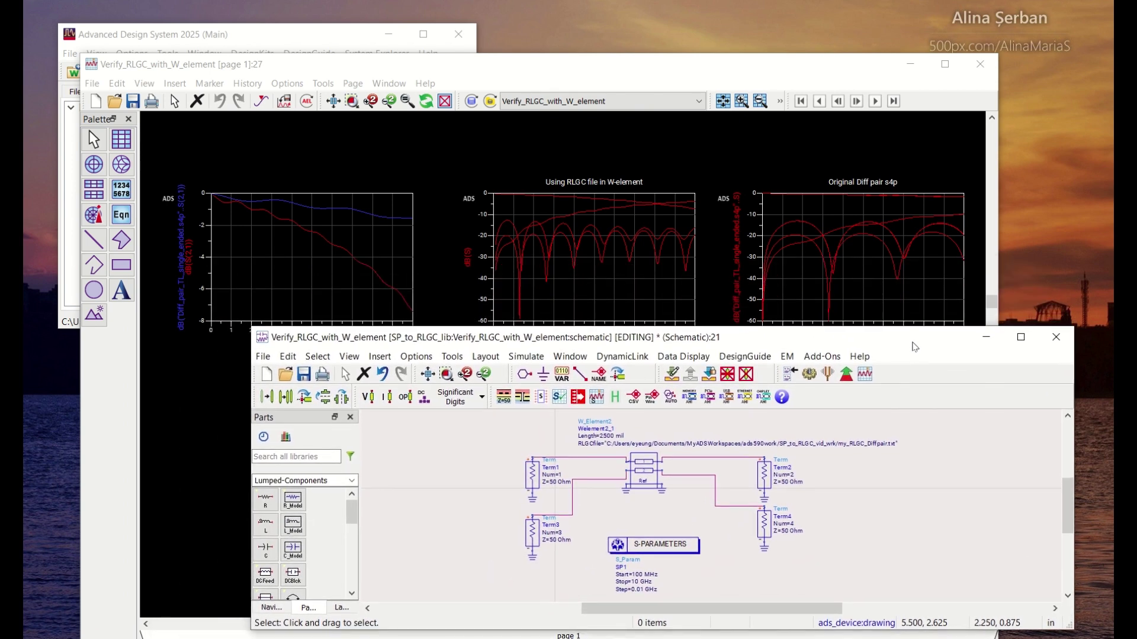